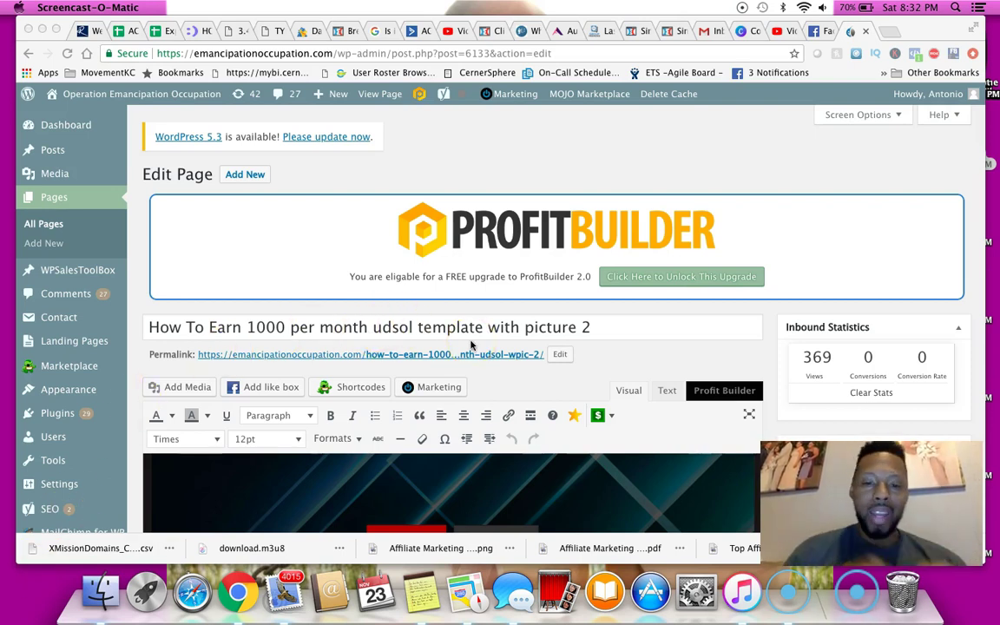
Scroll down the opt-in page's edit screen to the Profit Builder preview area.
scroll(471, 344, down, 5)
Launch the Profit Builder editor and open the headline's Text/HTML settings panel.
click(421, 298)
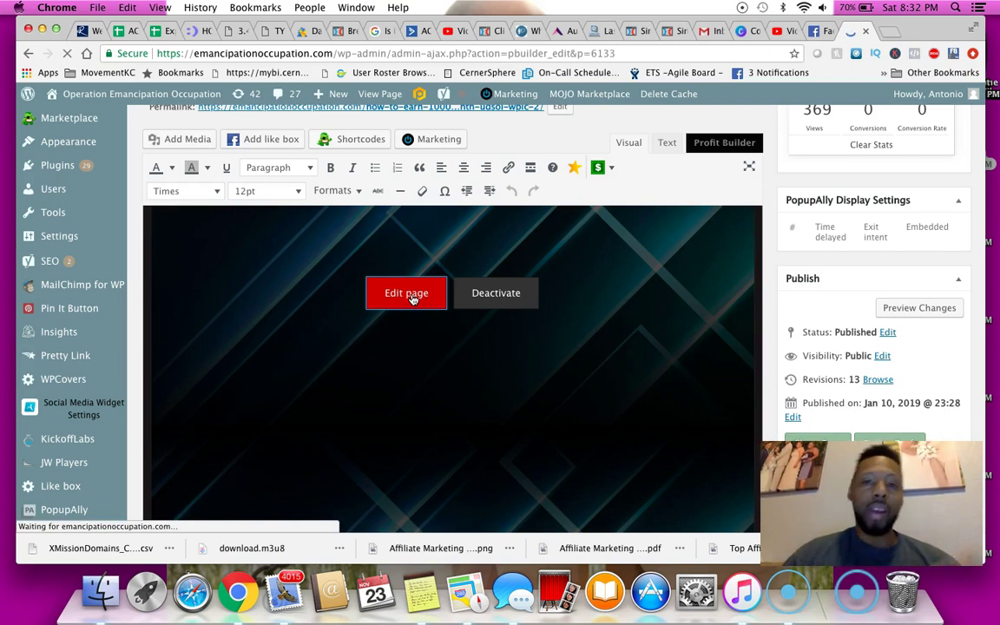
click(413, 298)
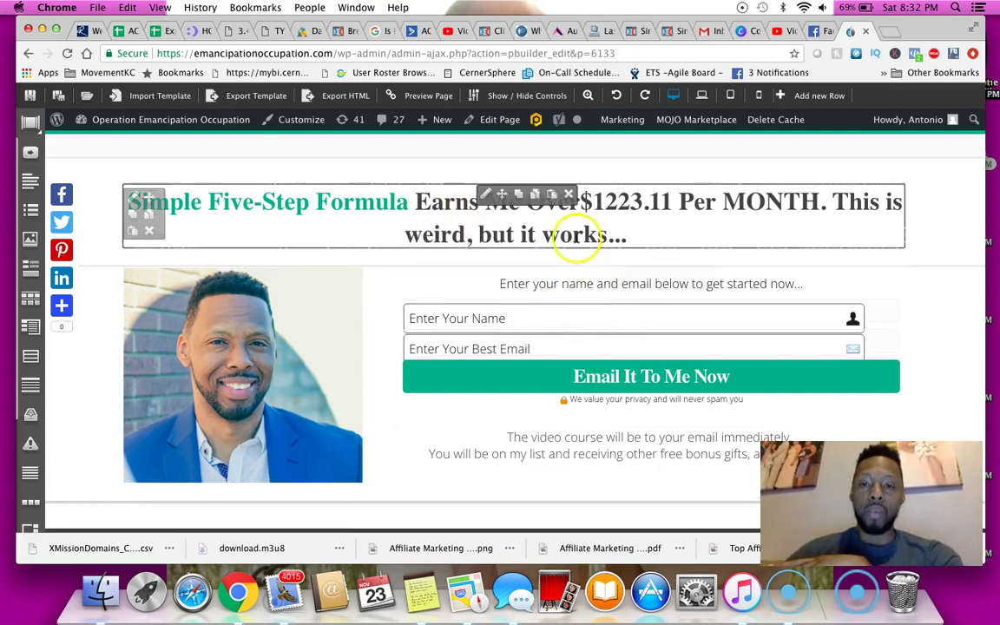
click(486, 195)
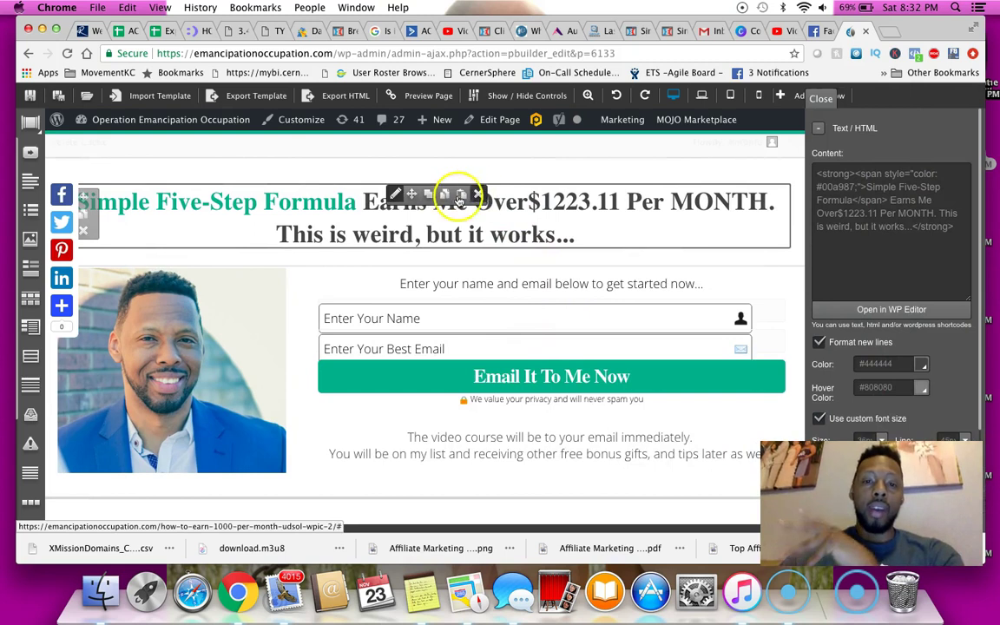
drag(916, 210, 890, 201)
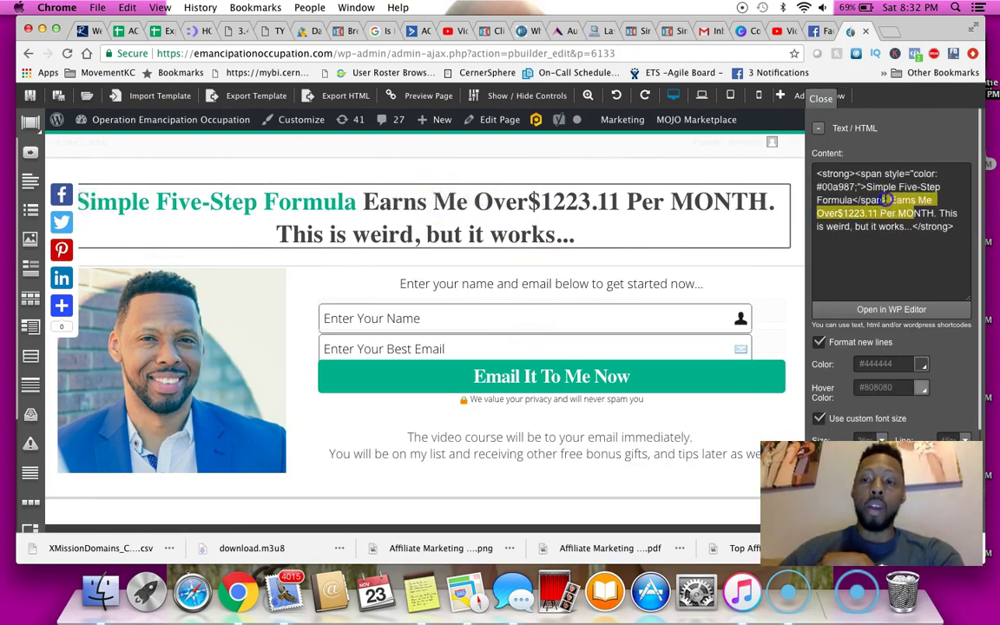
click(890, 201)
text(change)
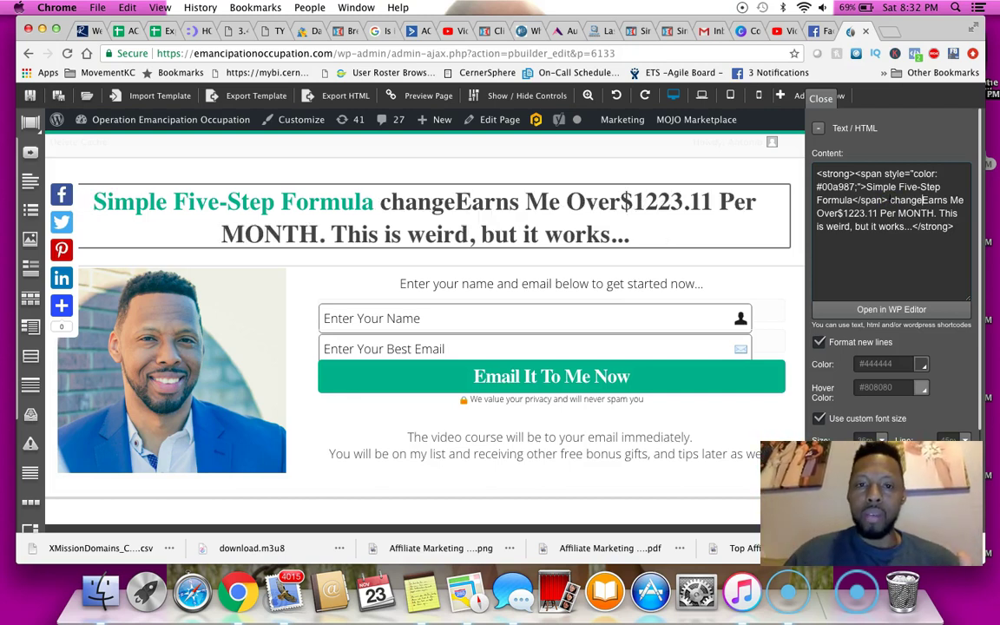
key(BackSpace)
key(BackSpace)
key(BackSpace)
key(BackSpace)
key(BackSpace)
key(BackSpace)
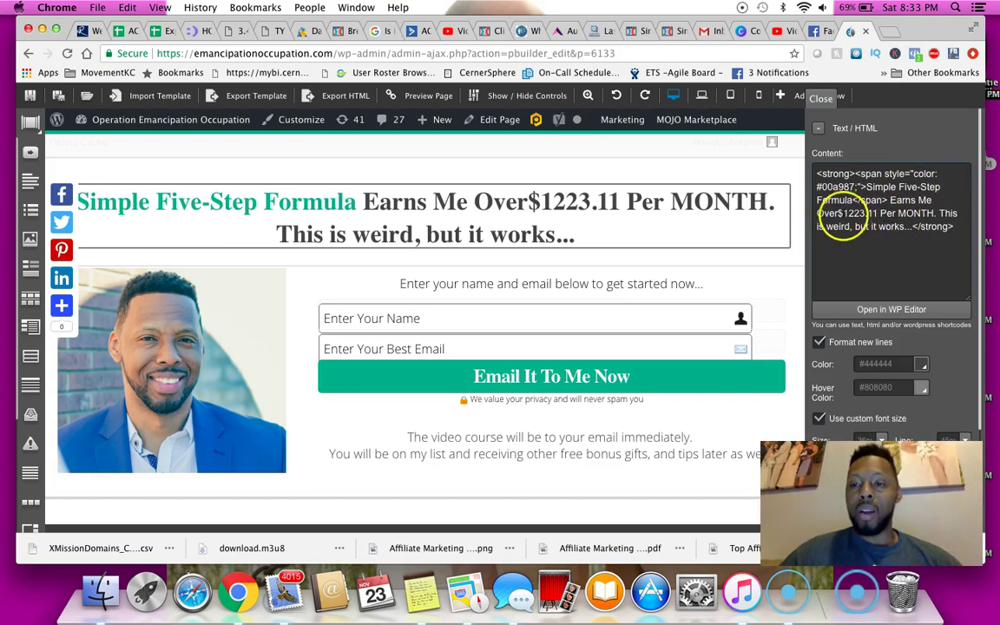
Put the cursor between 'Over' and '$1223.11' in the headline Content box to insert a space.
click(841, 213)
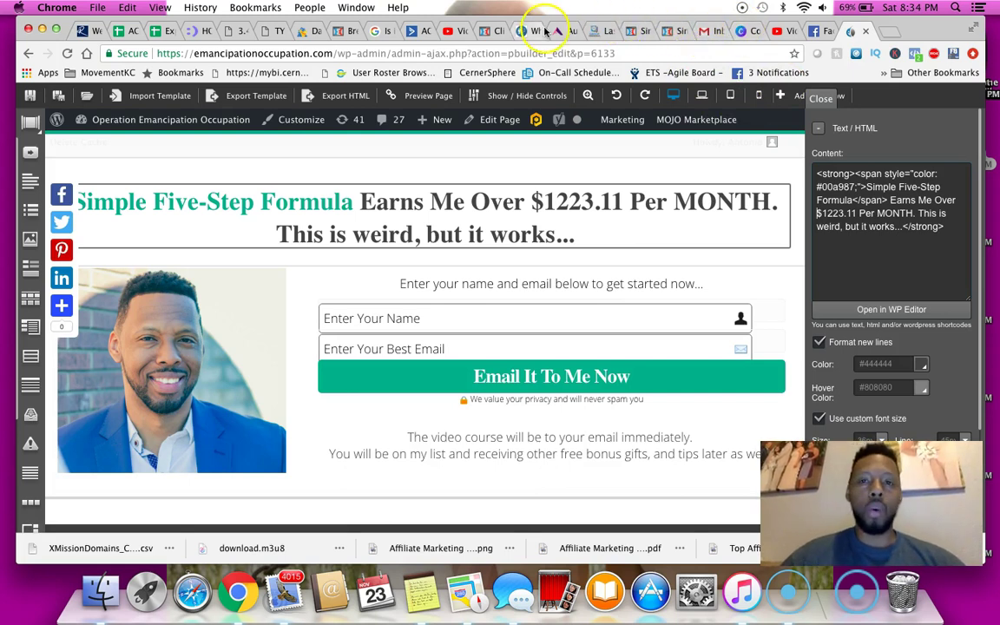
In a new tab, log in at clickmagick.com and view the Tracking Links report (341 clicks).
click(887, 31)
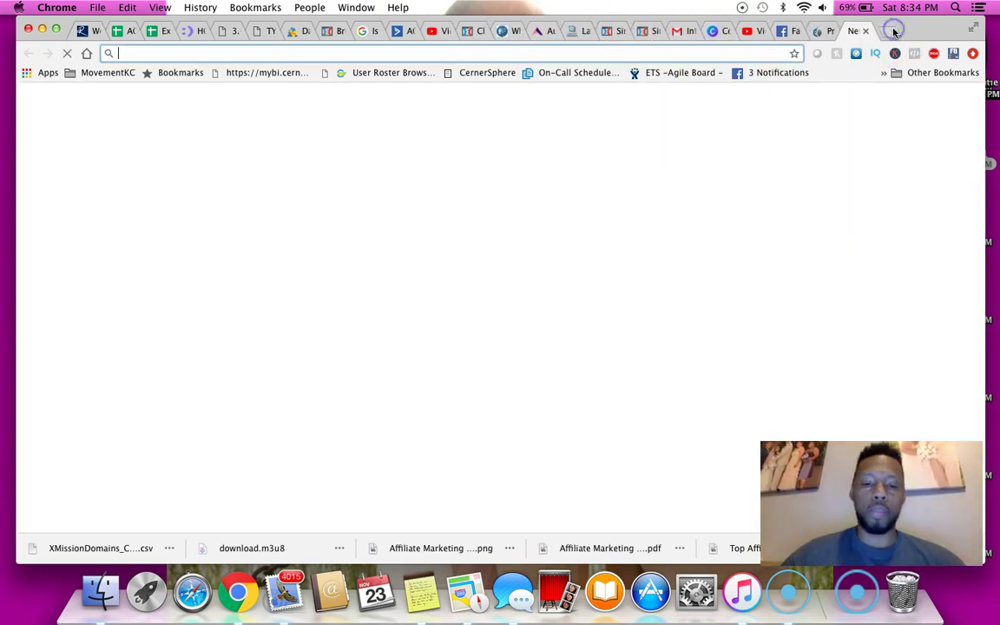
text(clickmagick.com)
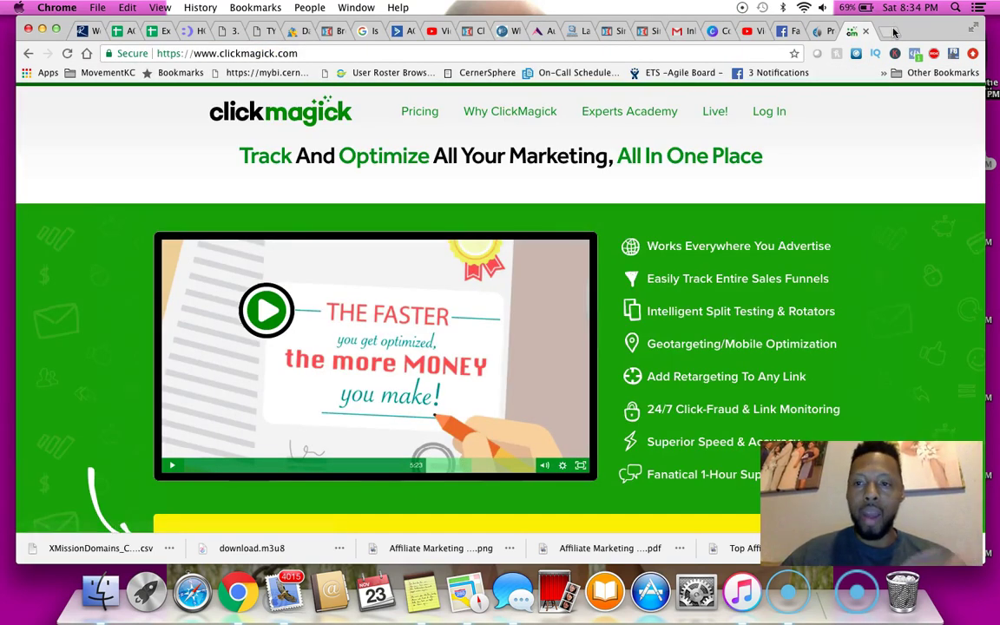
click(770, 112)
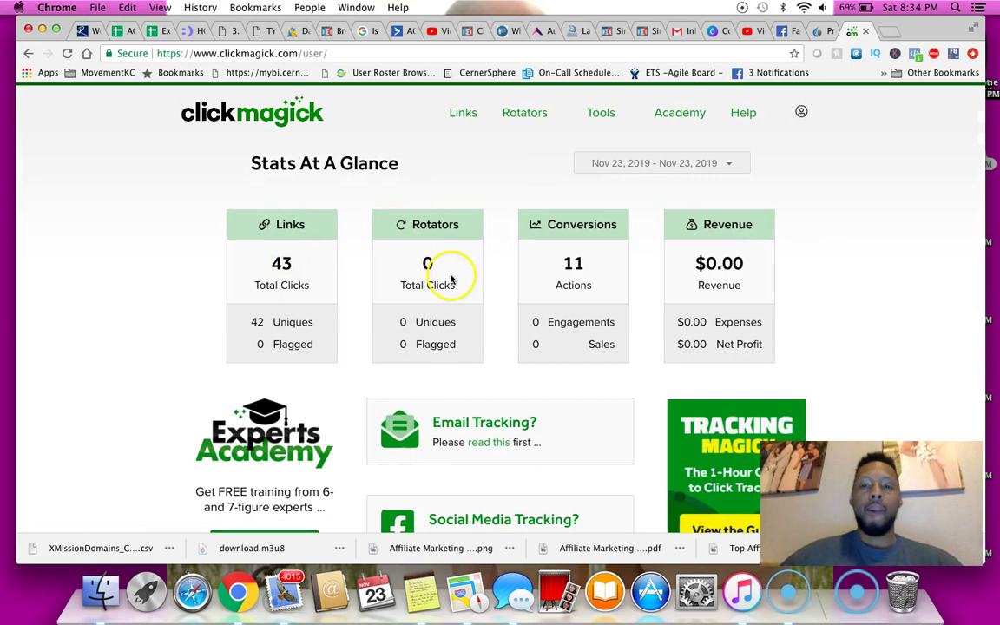
click(461, 123)
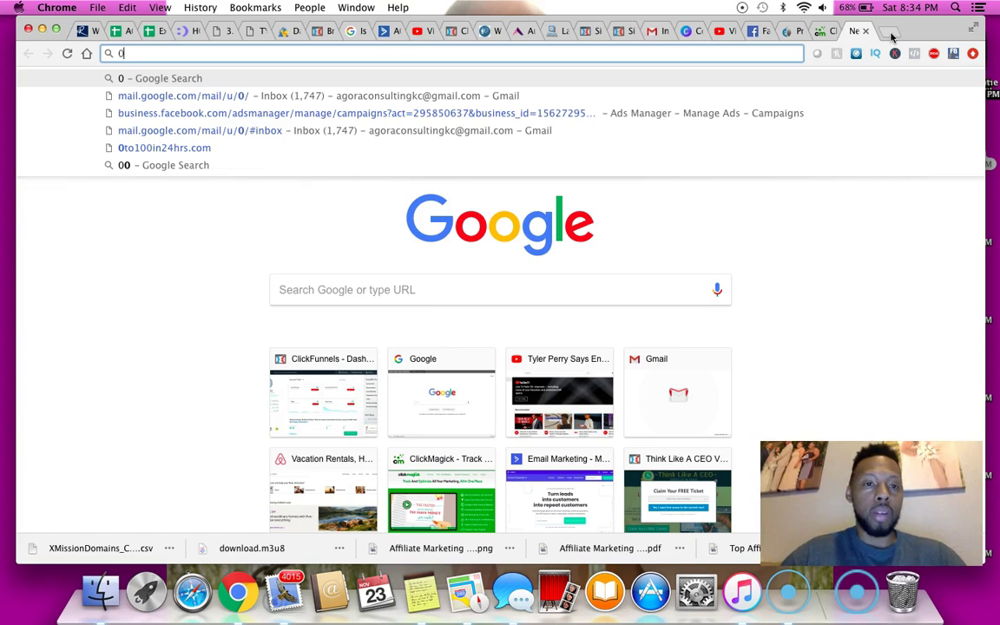
Load 0to100in24hrs.com to reach the ClickFunnels dashboard showing 119 optins and 398 page views.
key(Down)
key(Down)
key(Down)
key(Down)
key(Return)
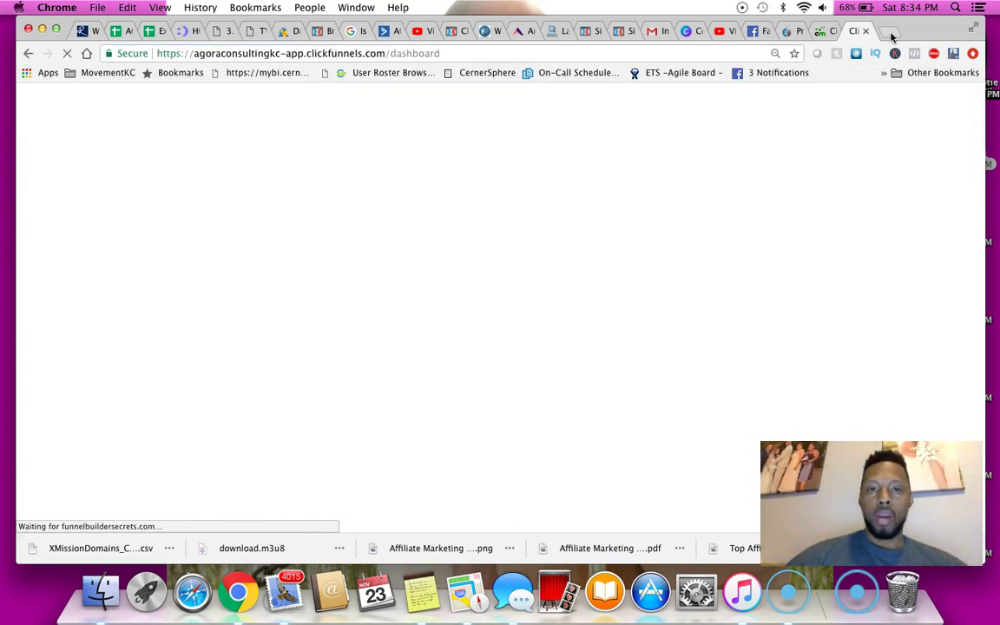
click(708, 54)
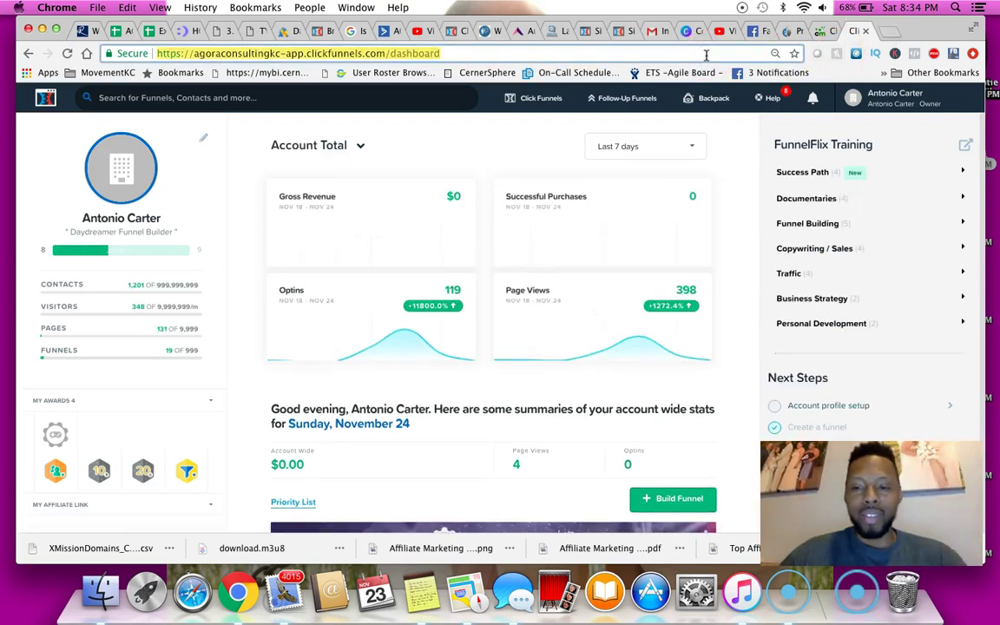
text(0)
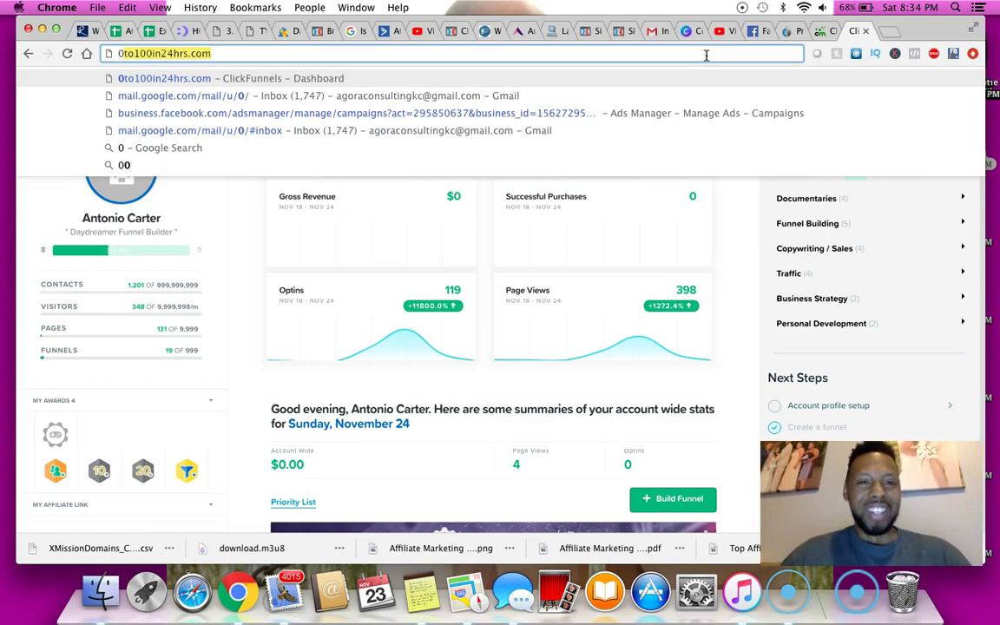
key(BackSpace)
key(BackSpace)
text(0)
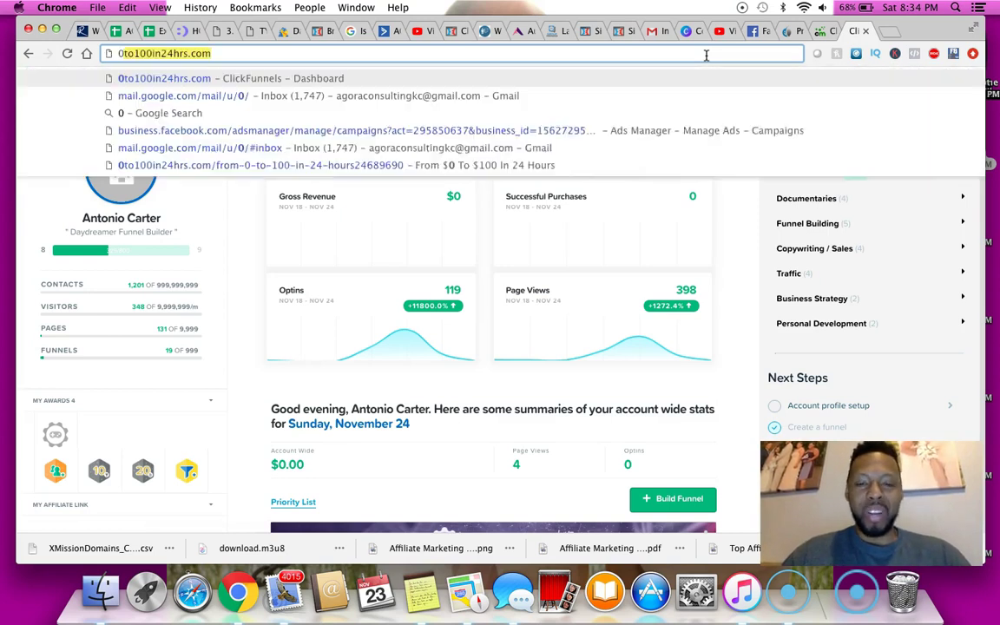
key(Return)
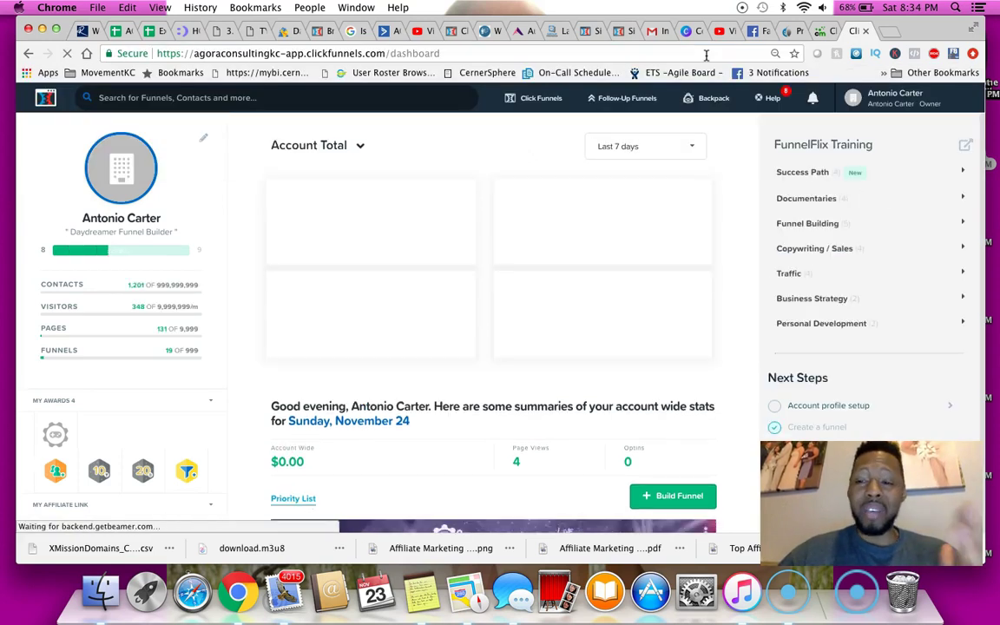
Flip between the Membership Area, opt-in preview, ClickMagick stats and ClickFunnels dashboard tabs.
click(450, 31)
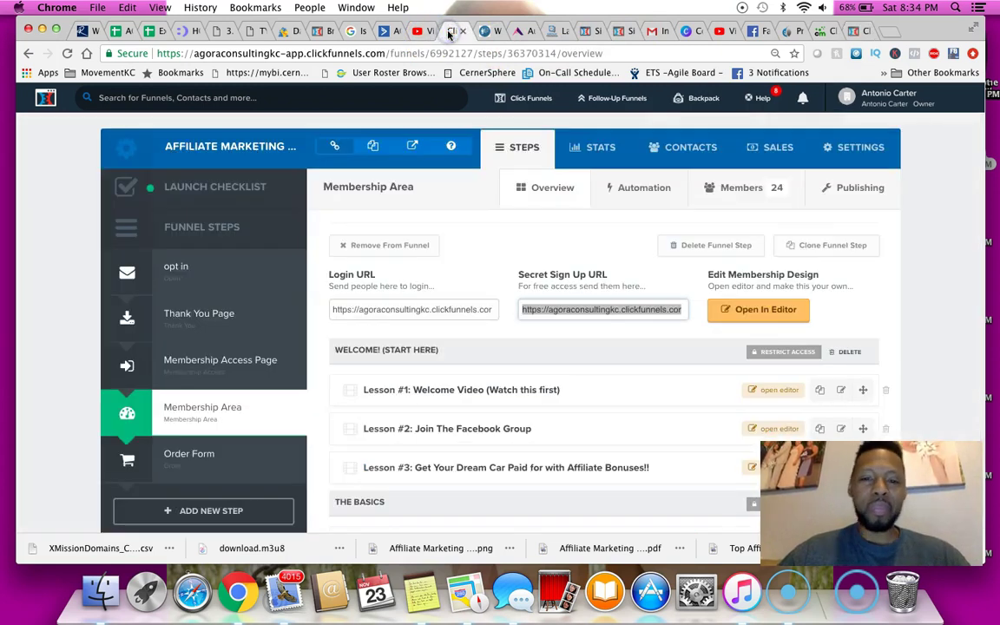
click(587, 31)
click(619, 33)
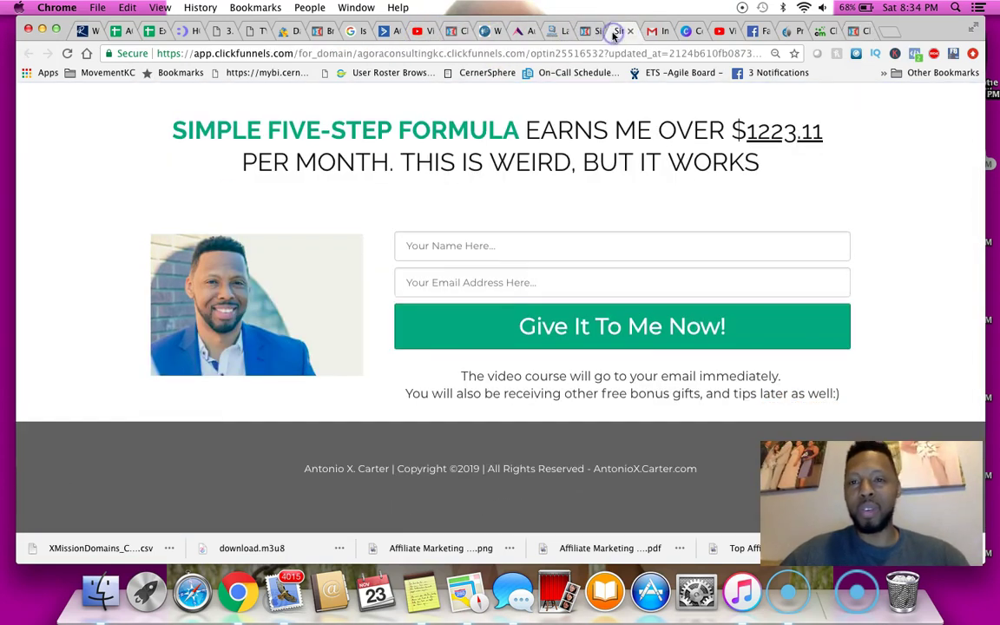
click(819, 33)
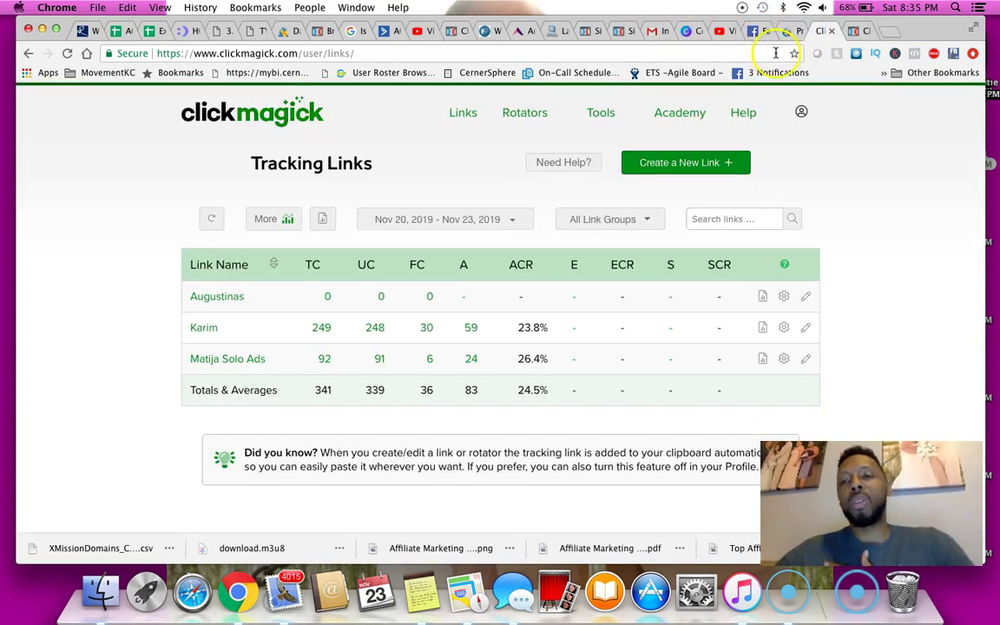
click(851, 30)
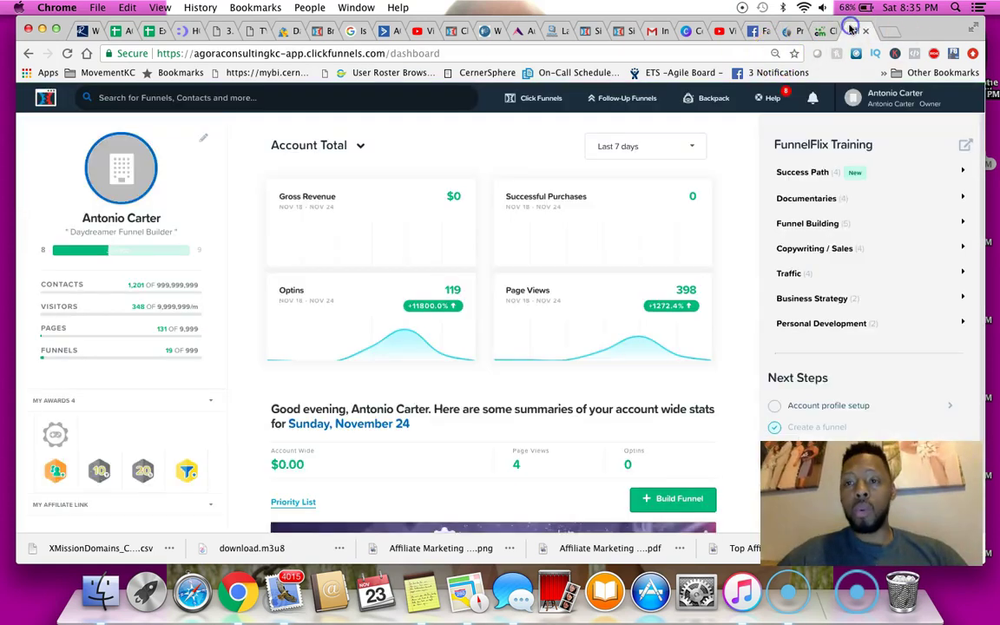
click(643, 54)
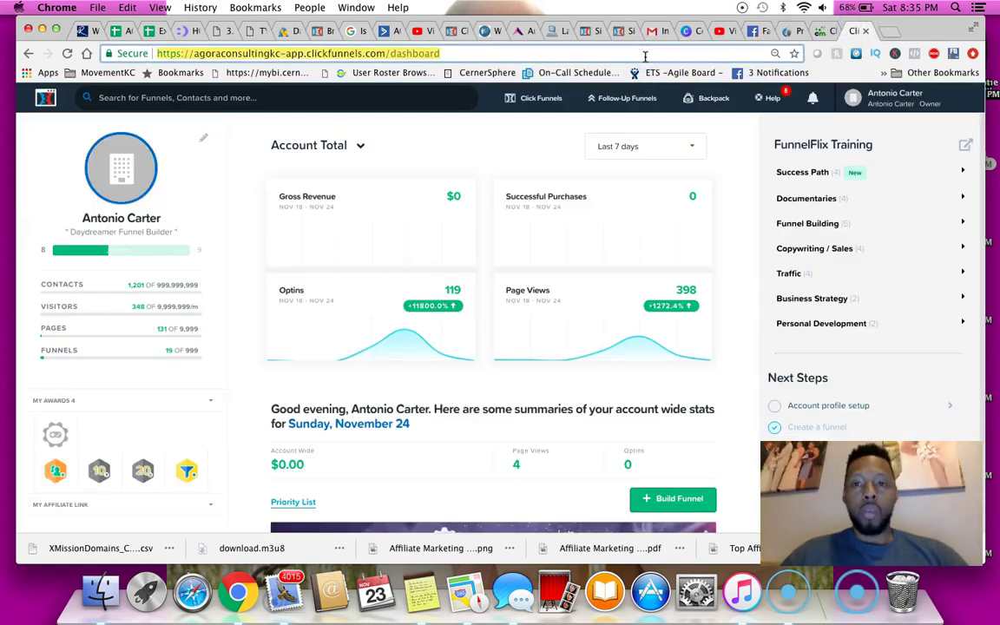
click(584, 32)
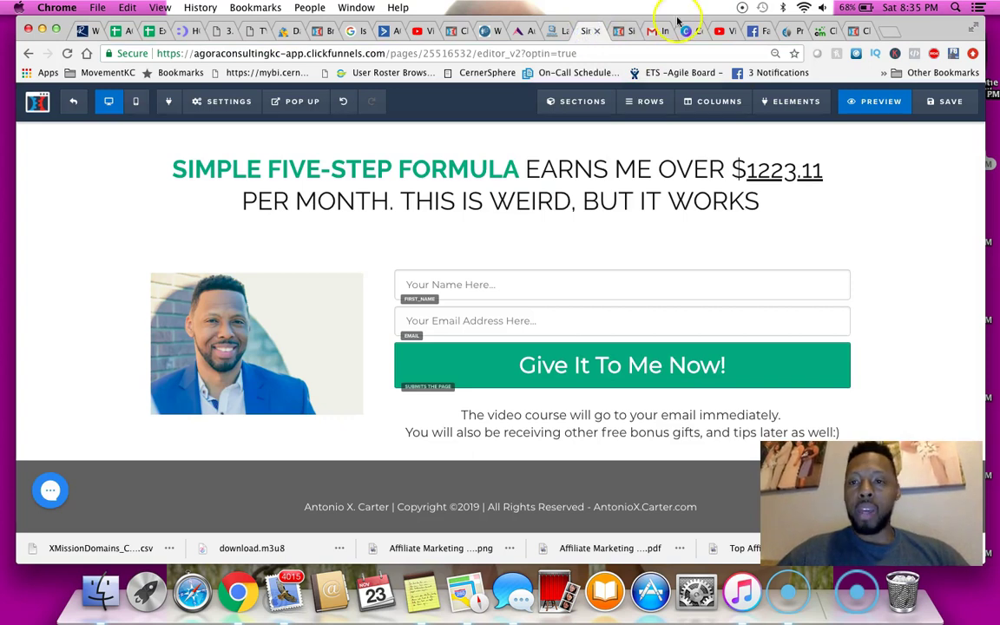
click(823, 31)
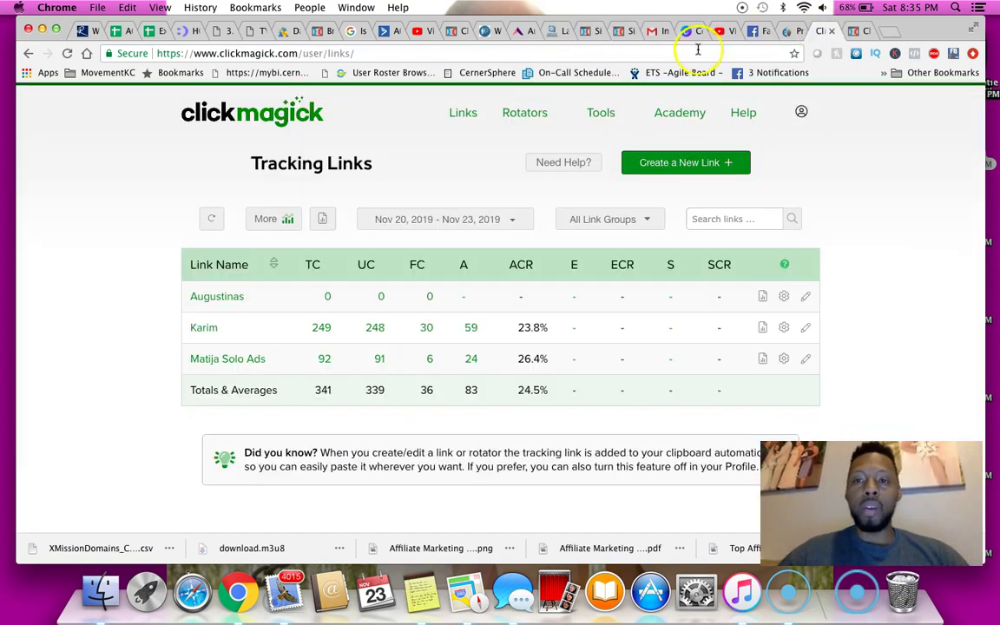
click(857, 31)
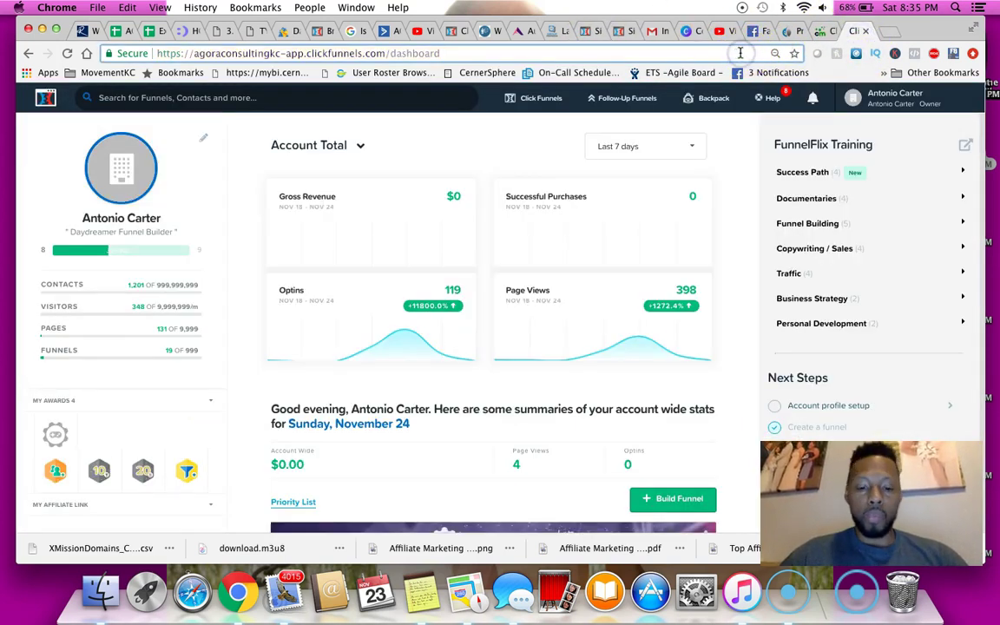
Enter the antonioxcarter.com thank-you page address, which redirects to the 'From Zero to $100 in 24 Hours' page.
click(741, 53)
text(antonioxcarter.com)
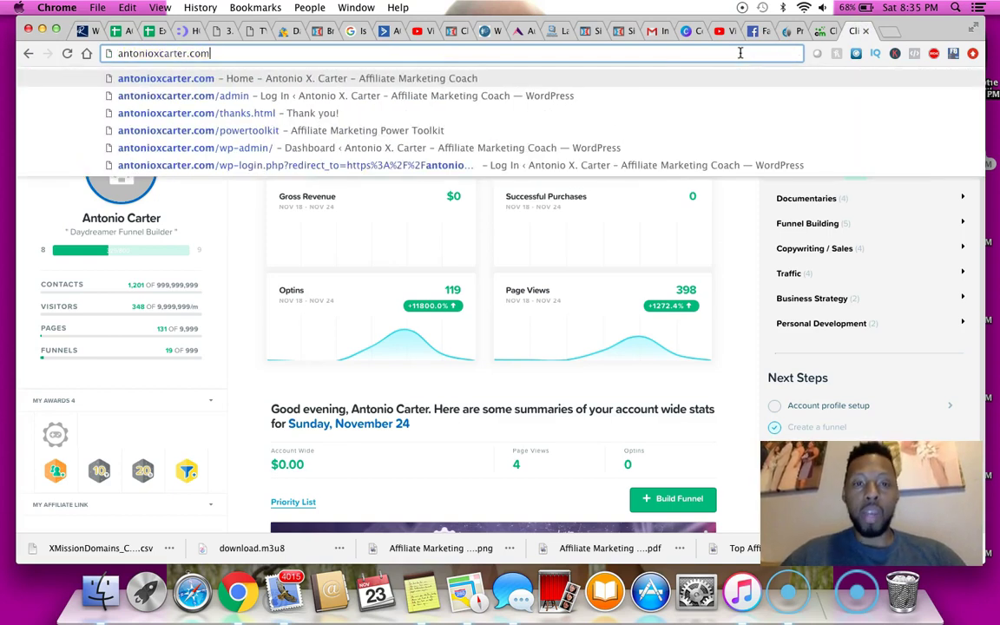
text(/)
key(super+a)
text(https://antonioxcarter.com/thanks.html])
key(BackSpace)
key(Return)
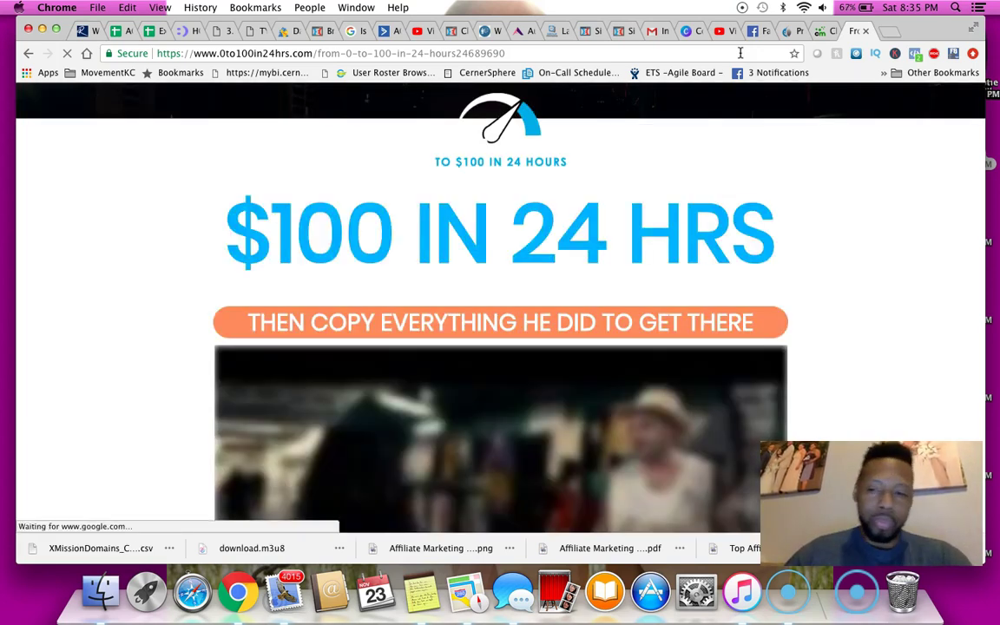
Review link stats: second link 249 total, 248 unique, 30 filtered clicks, 59 actions, 23.8% ACR; third link 92 clicks.
click(824, 31)
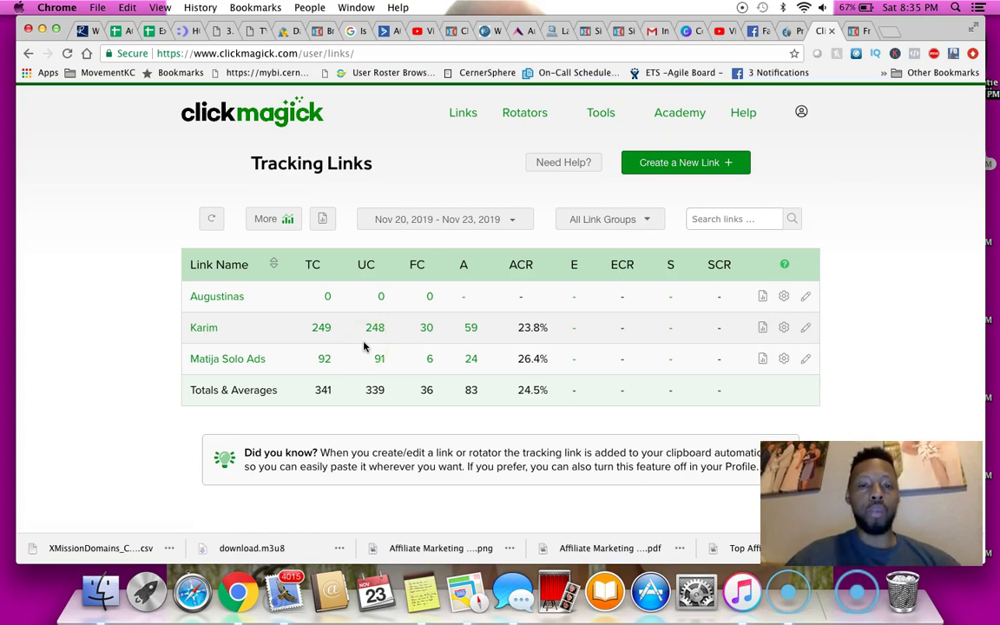
click(327, 333)
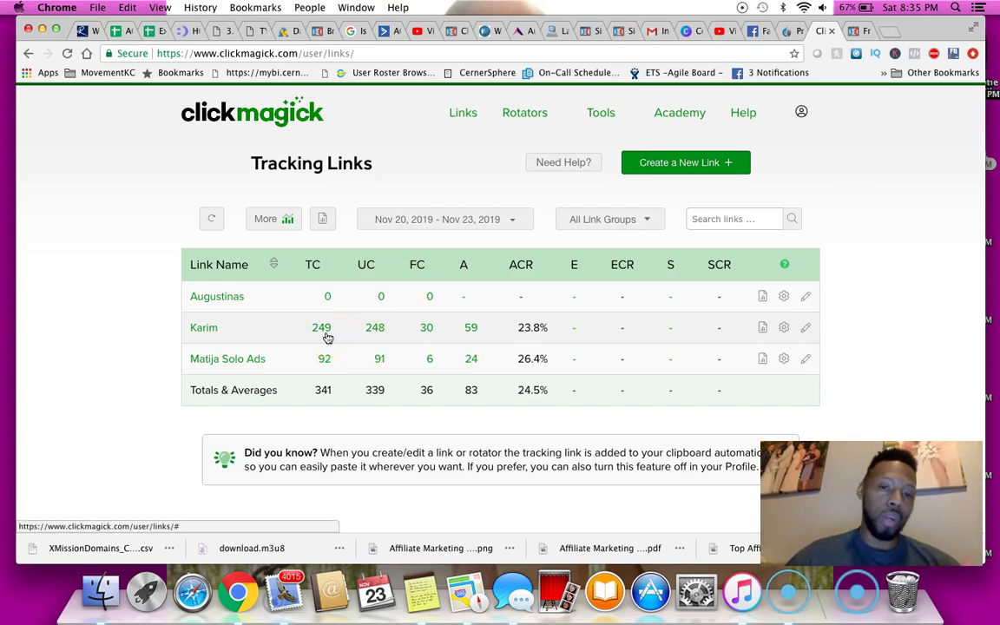
click(375, 338)
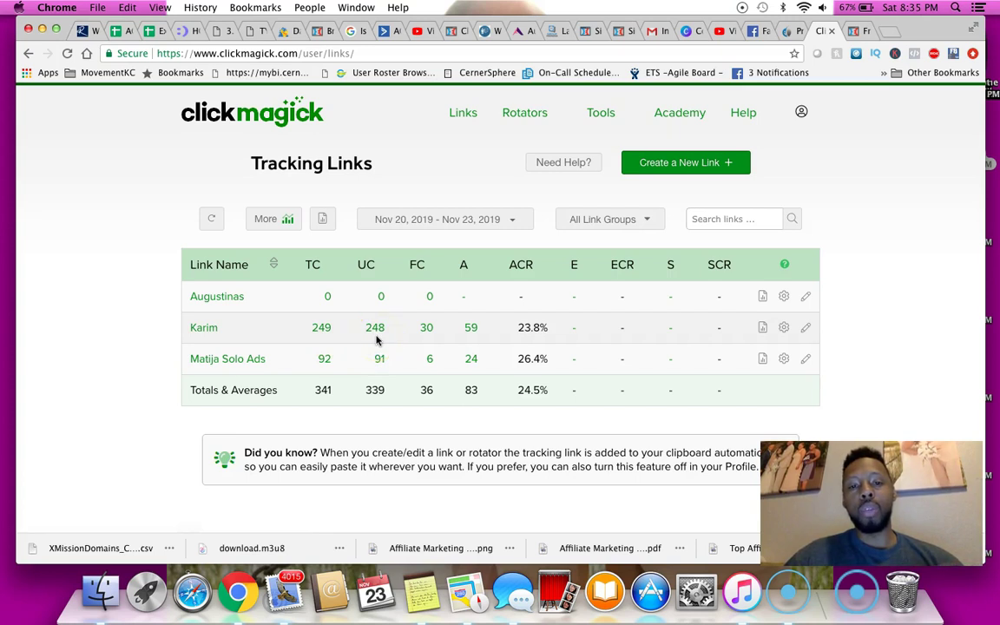
click(420, 331)
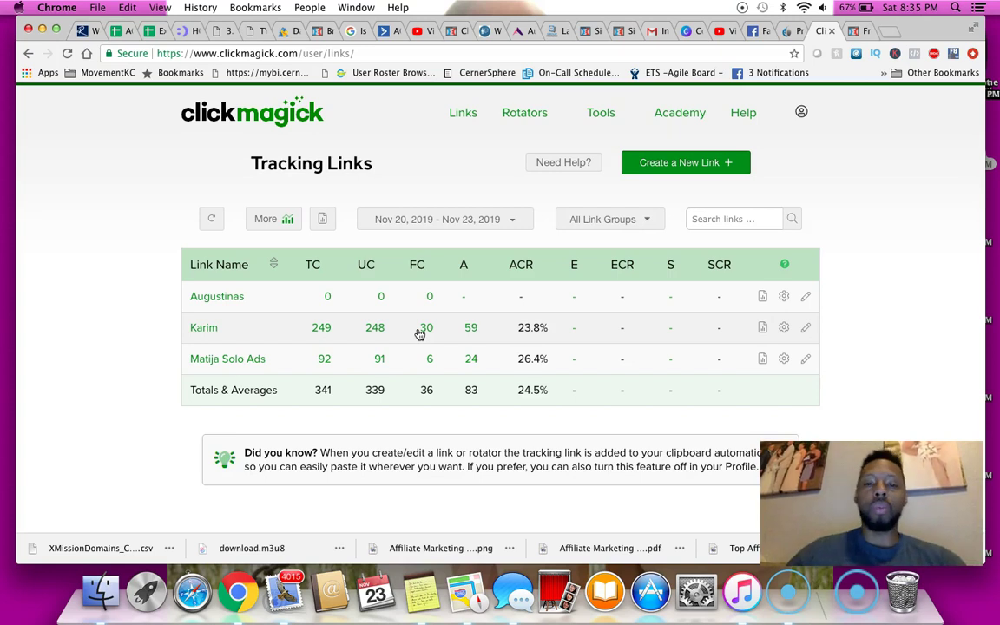
click(423, 330)
click(469, 330)
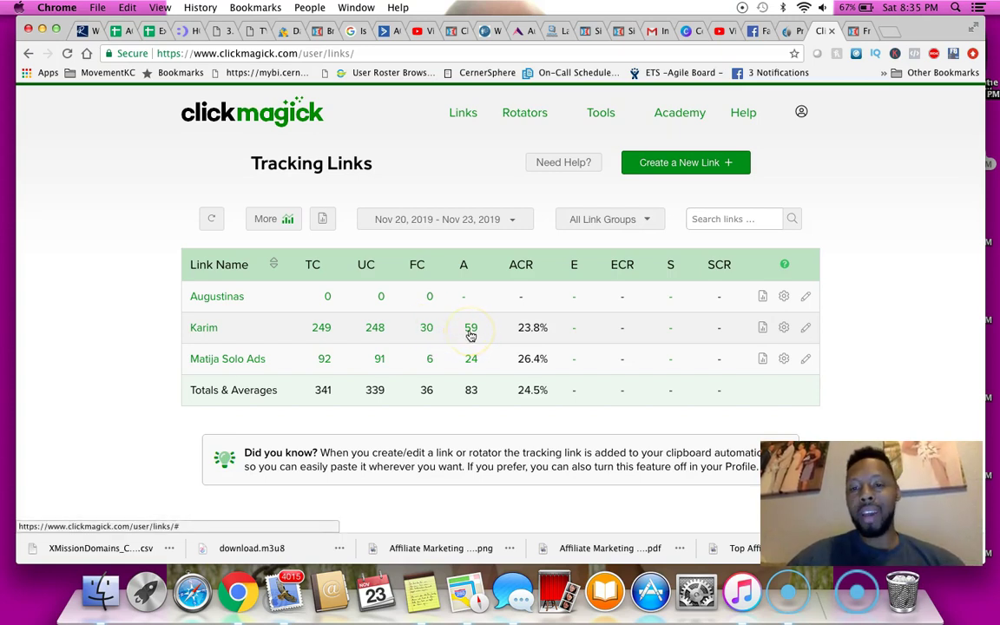
click(521, 329)
click(536, 330)
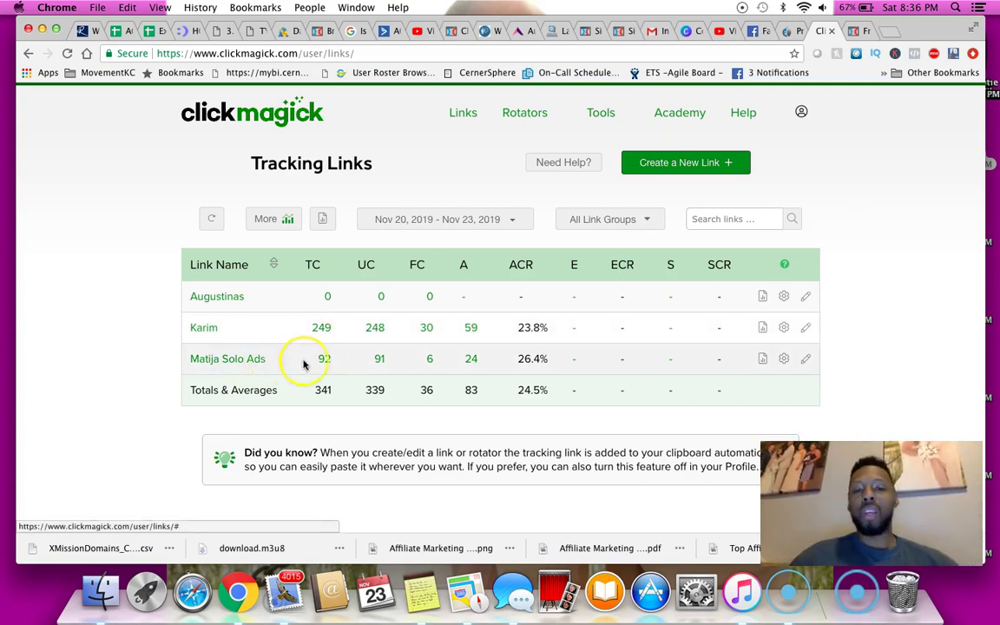
click(335, 369)
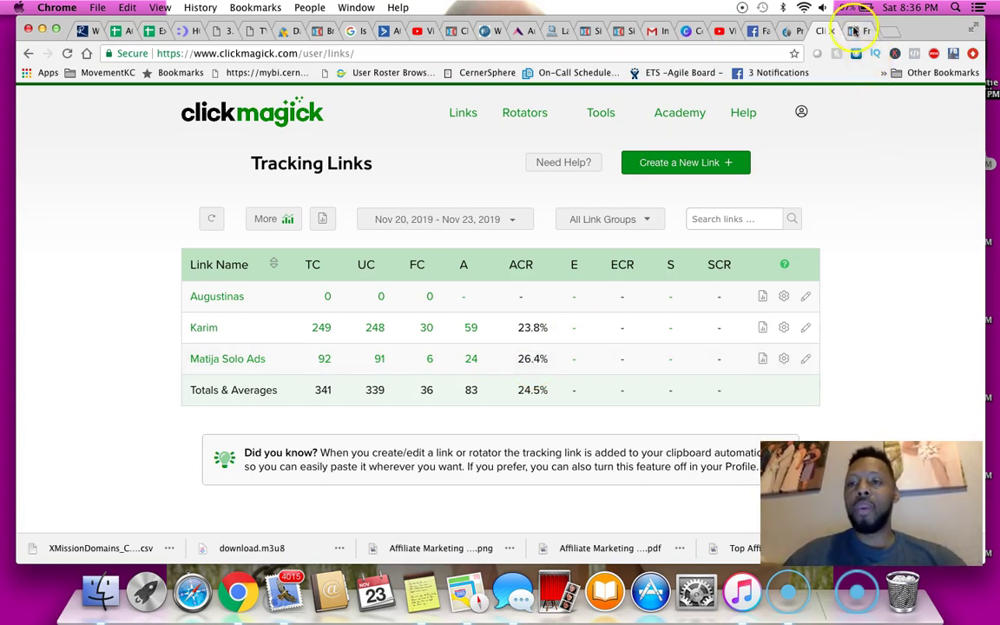
From the Profit Builder editor, preview the live Simple Five-Step Formula opt-in page.
click(591, 32)
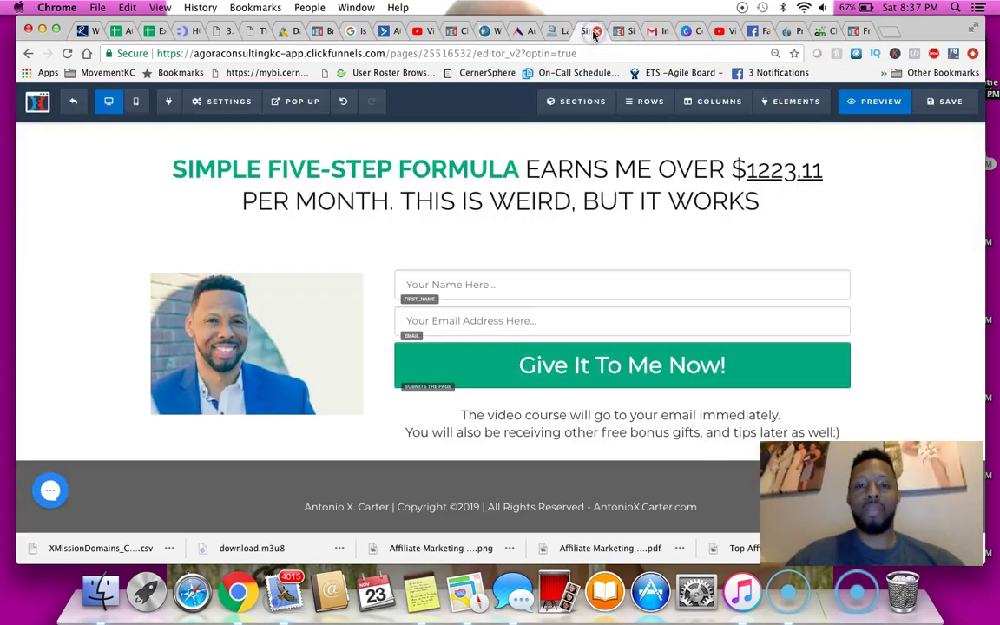
click(791, 30)
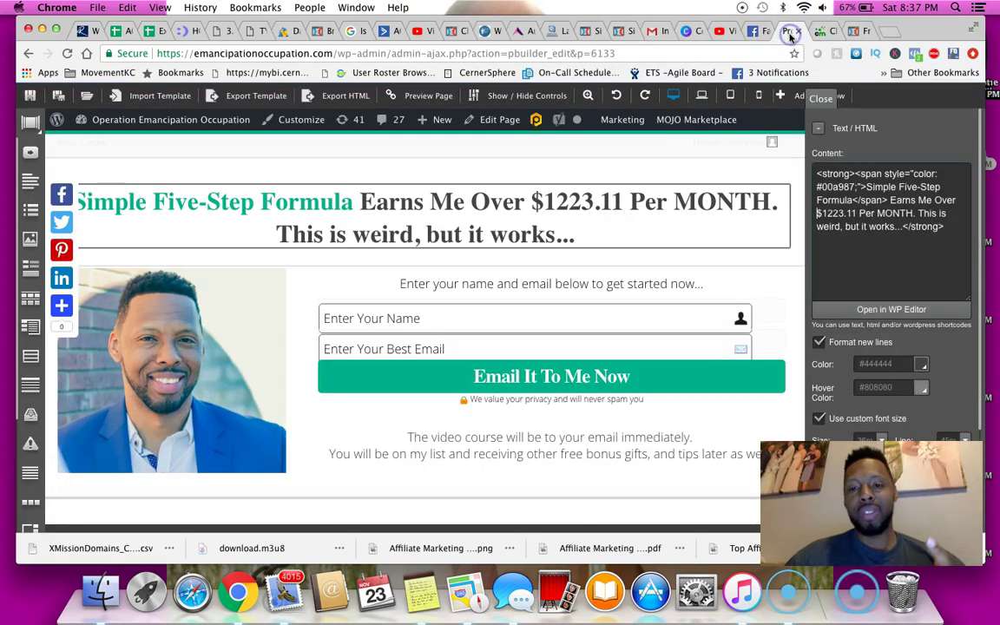
click(428, 95)
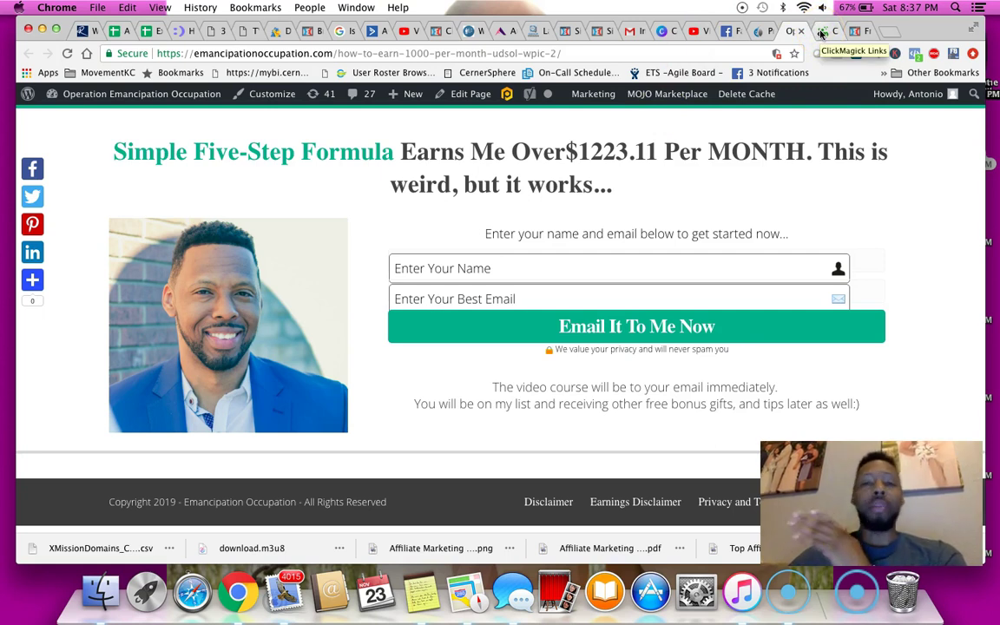
click(856, 31)
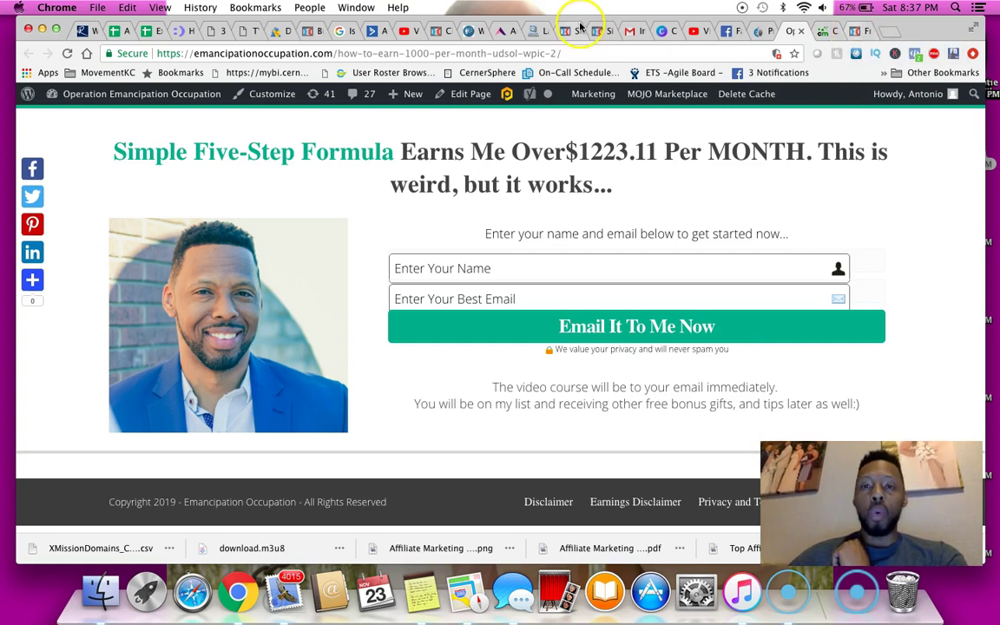
Check the 'Give It To Me Now' opt-in page, then return to ClickMagick's 341-click, 24.5% ACR totals.
click(569, 32)
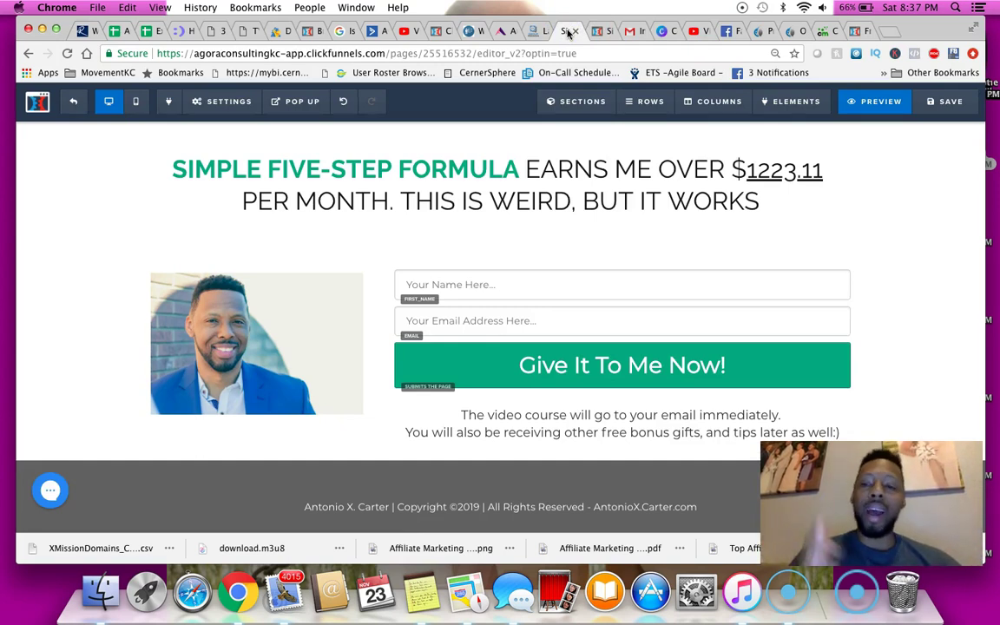
click(822, 32)
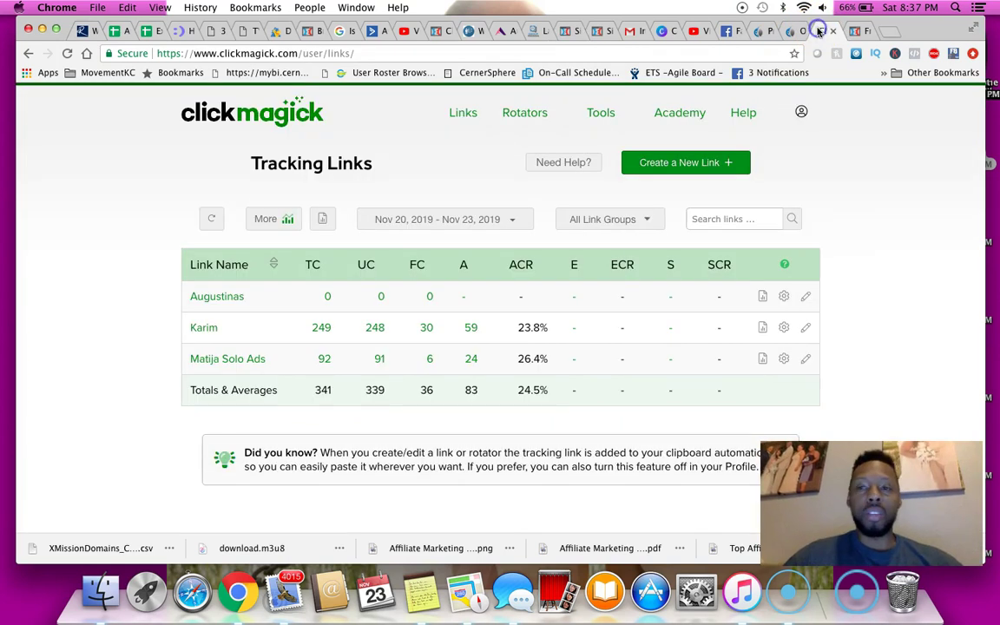
Go from the ActiveCampaign forms list to Automations and open '1223 Solo Ads'.
click(375, 31)
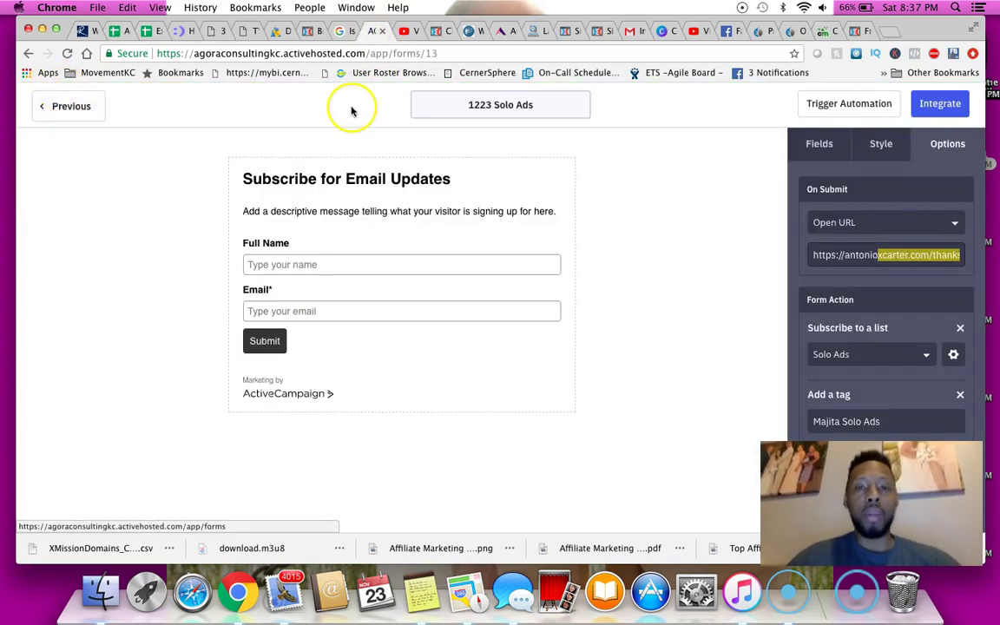
click(92, 113)
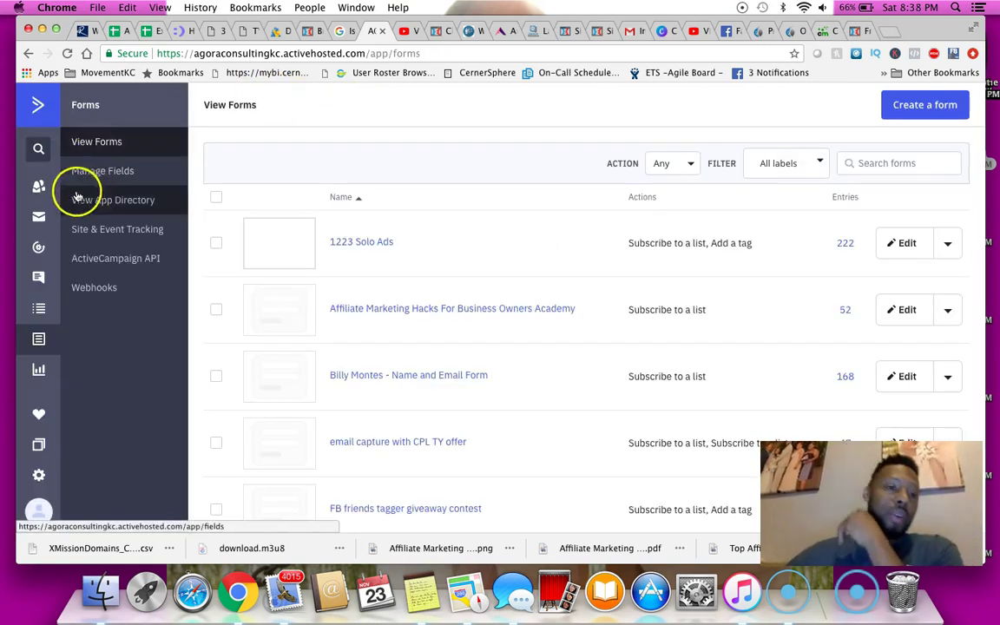
click(38, 248)
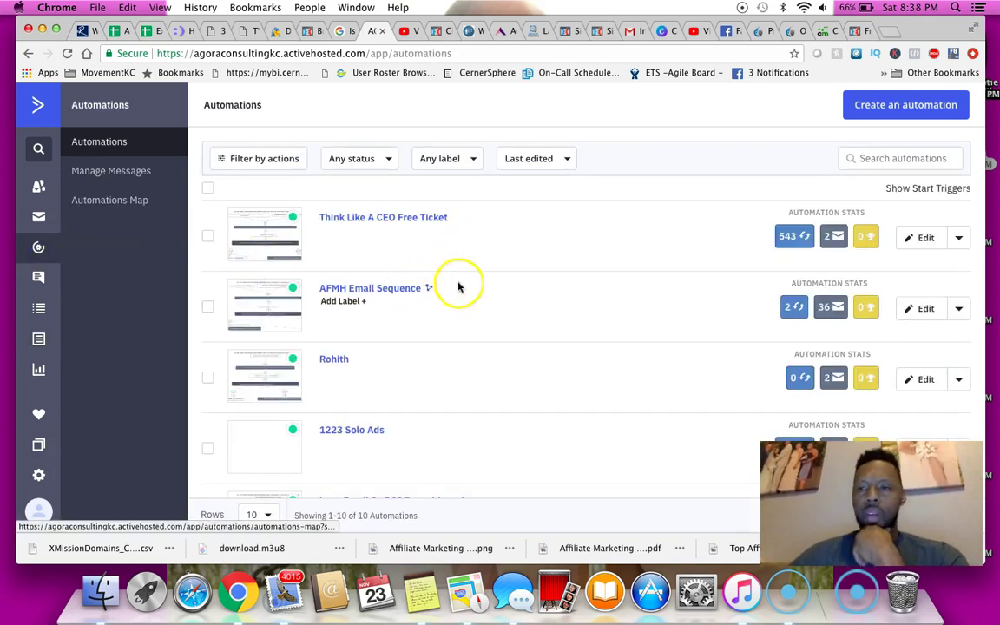
scroll(500, 328, down, 1)
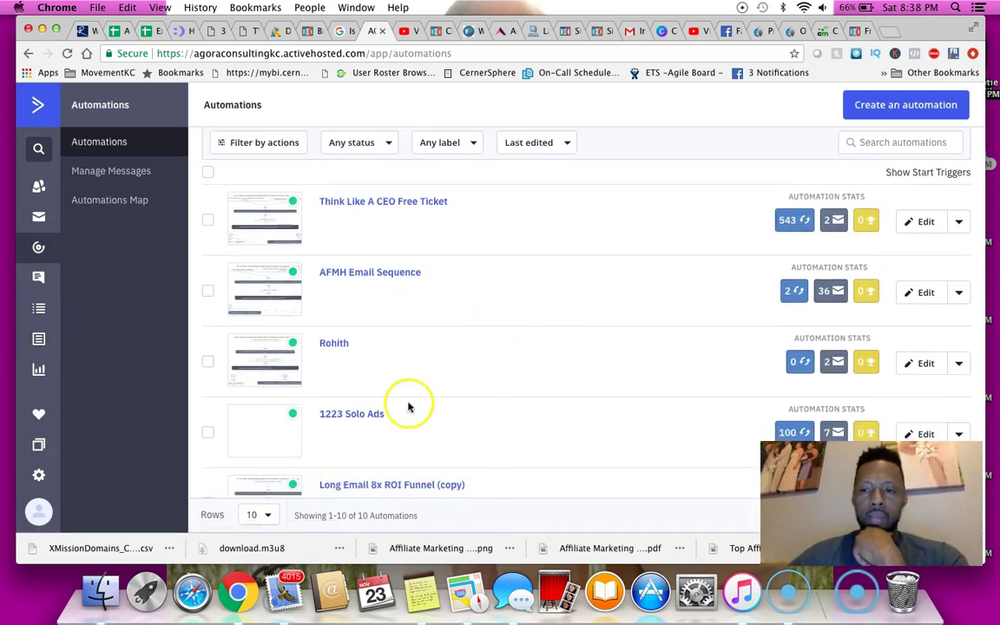
click(373, 417)
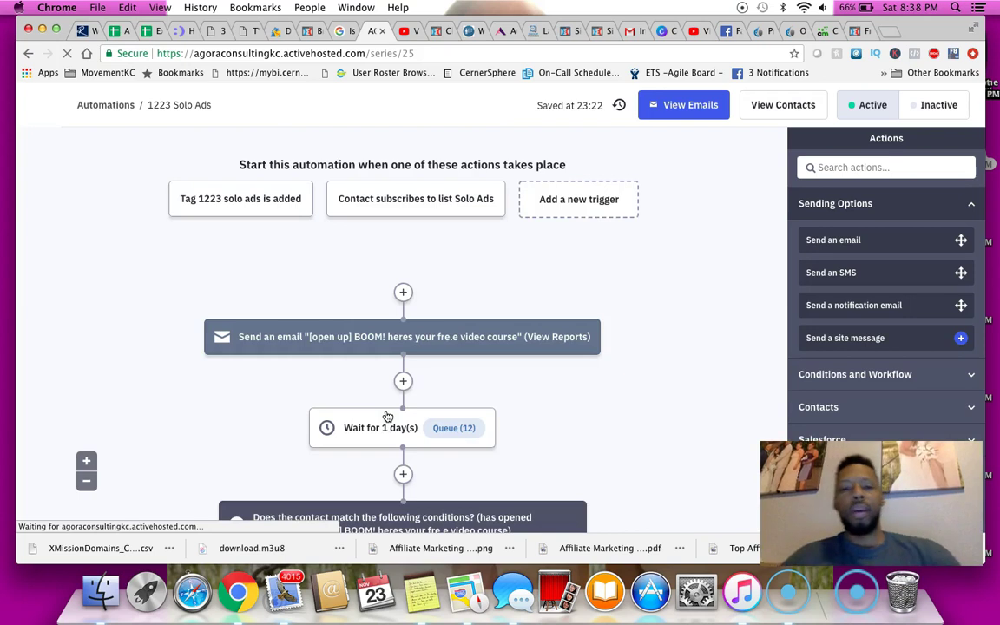
scroll(540, 395, down, 3)
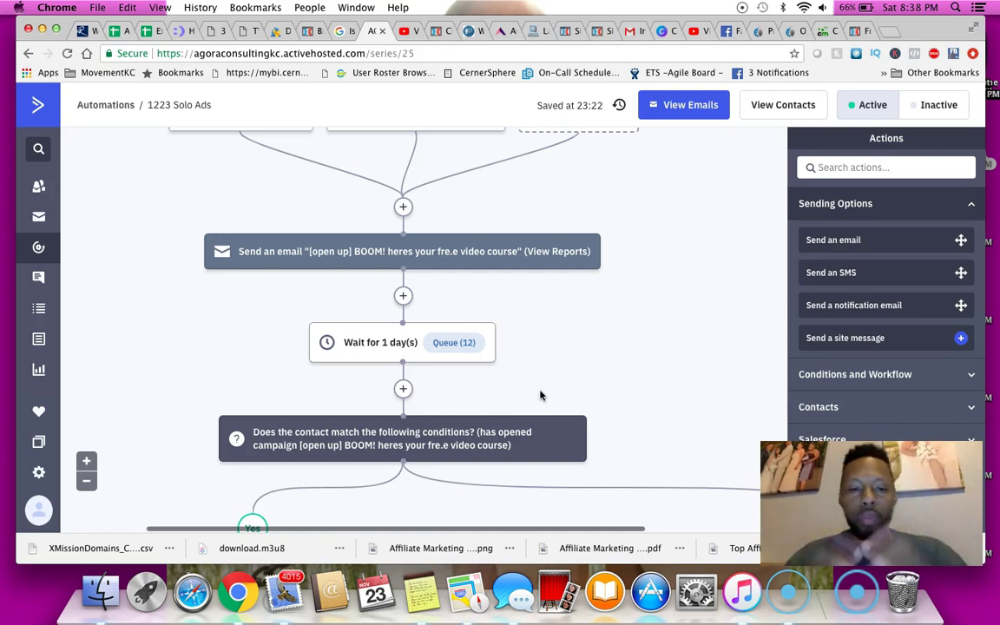
scroll(540, 395, down, 3)
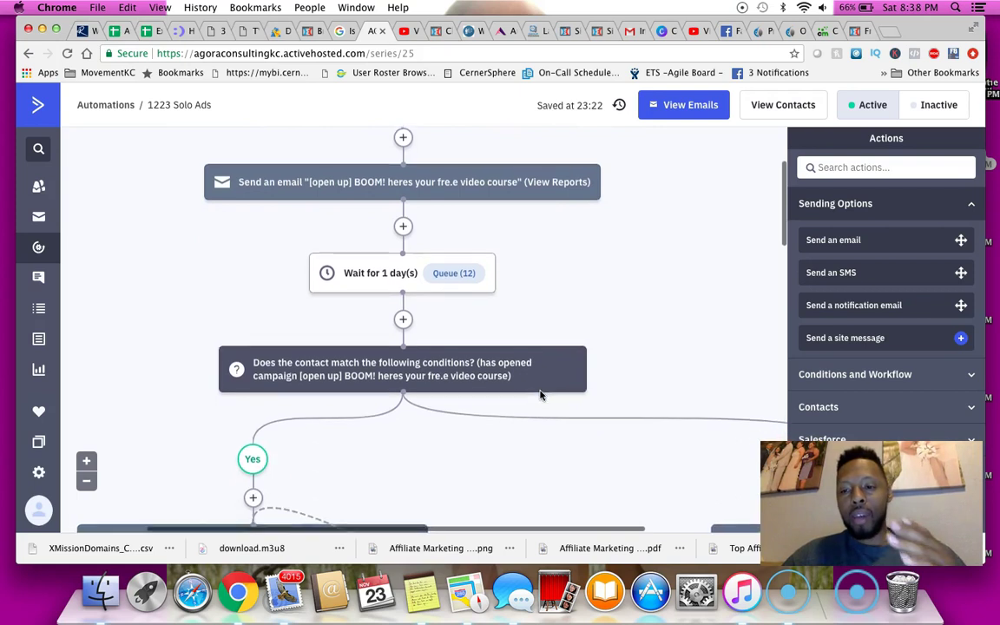
scroll(536, 216, up, 2)
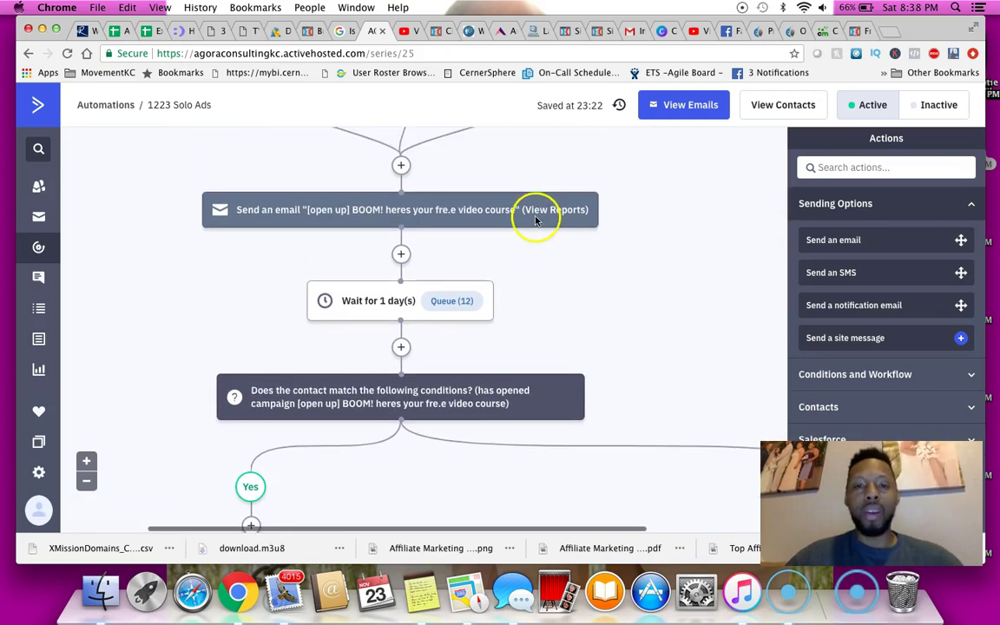
mouse_move(464, 205)
scroll(409, 347, down, 4)
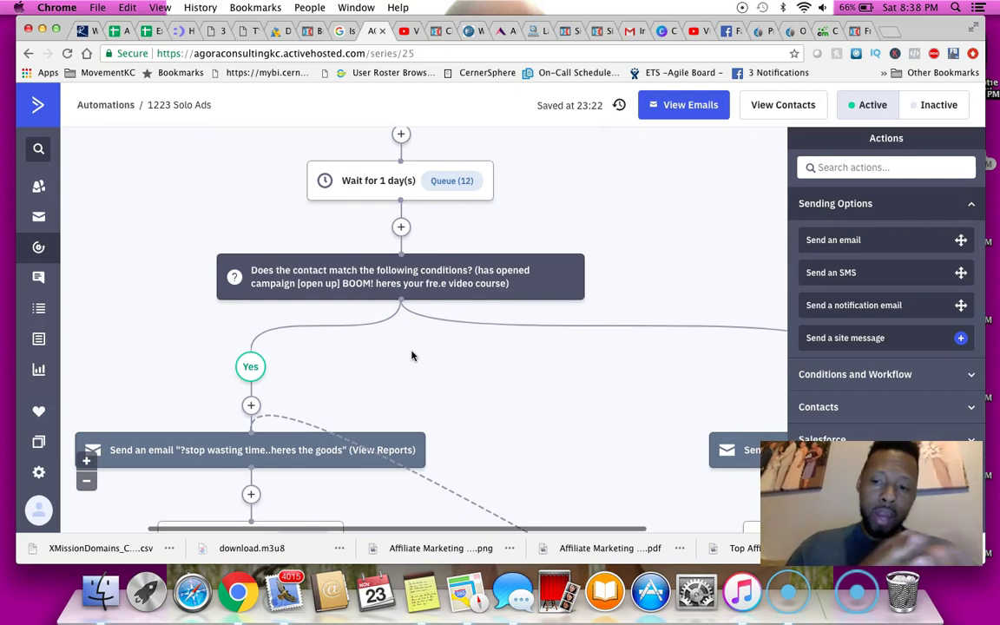
scroll(412, 356, down, 3)
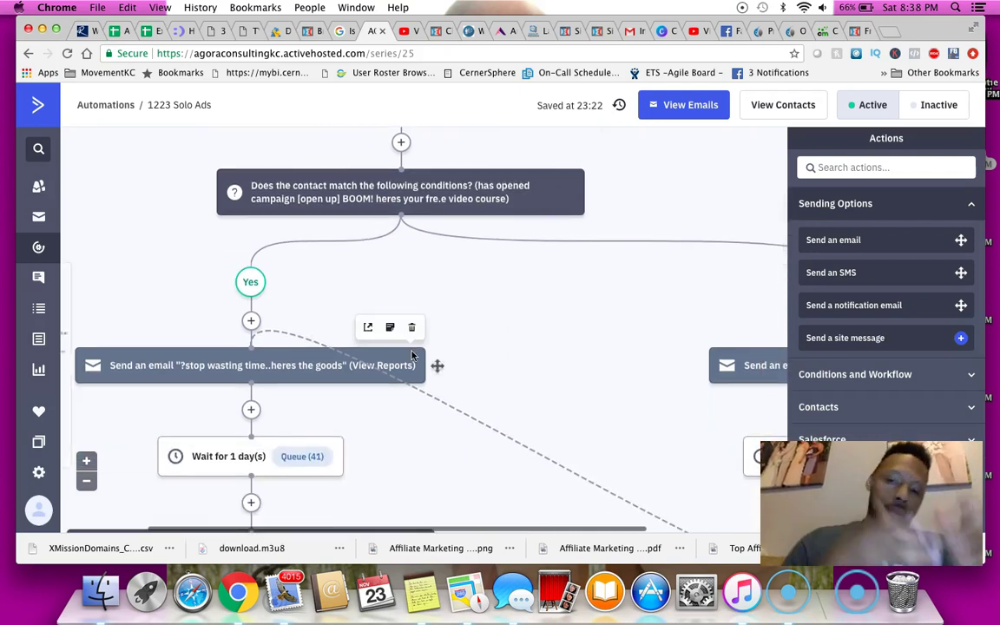
scroll(412, 356, right, 4)
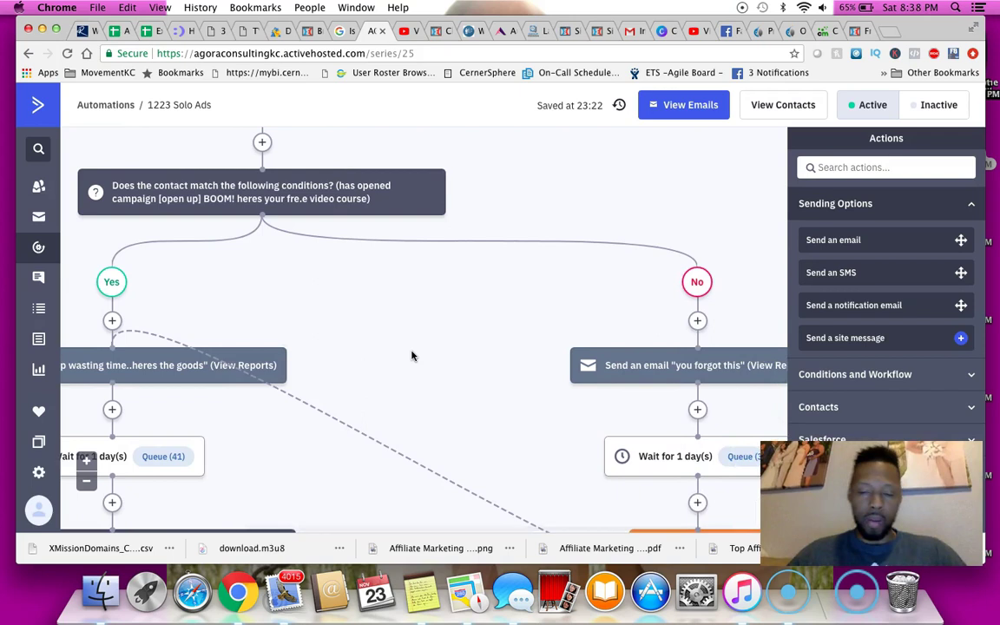
scroll(412, 356, down, 2)
mouse_move(697, 308)
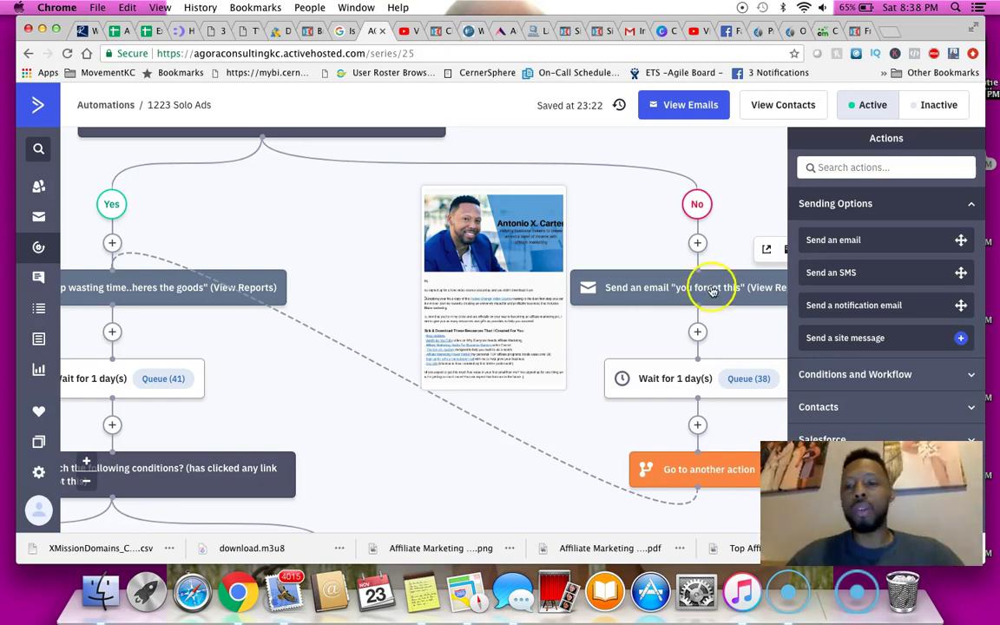
drag(644, 326, 611, 443)
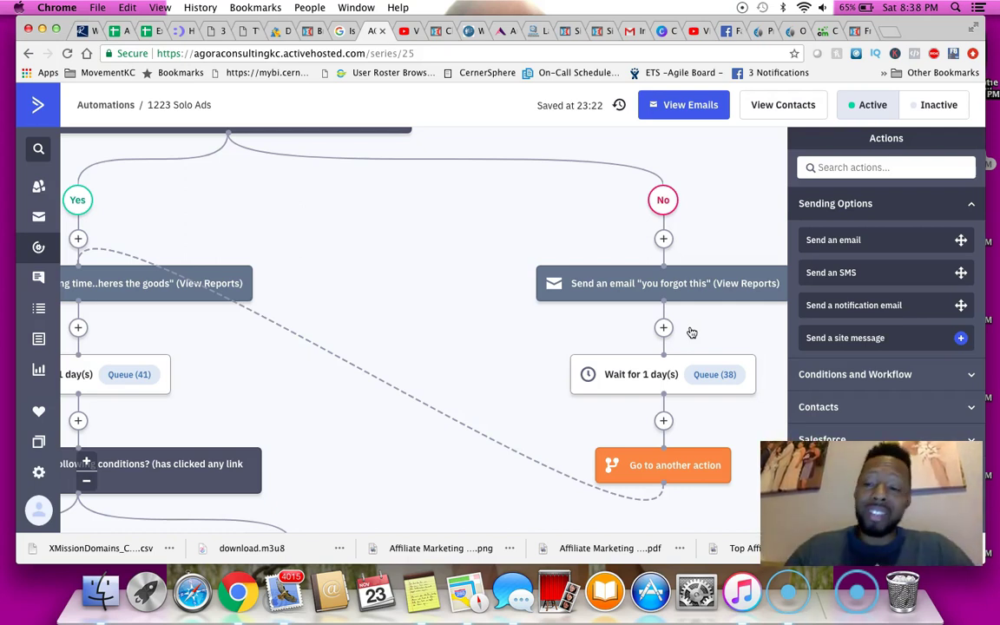
mouse_move(518, 302)
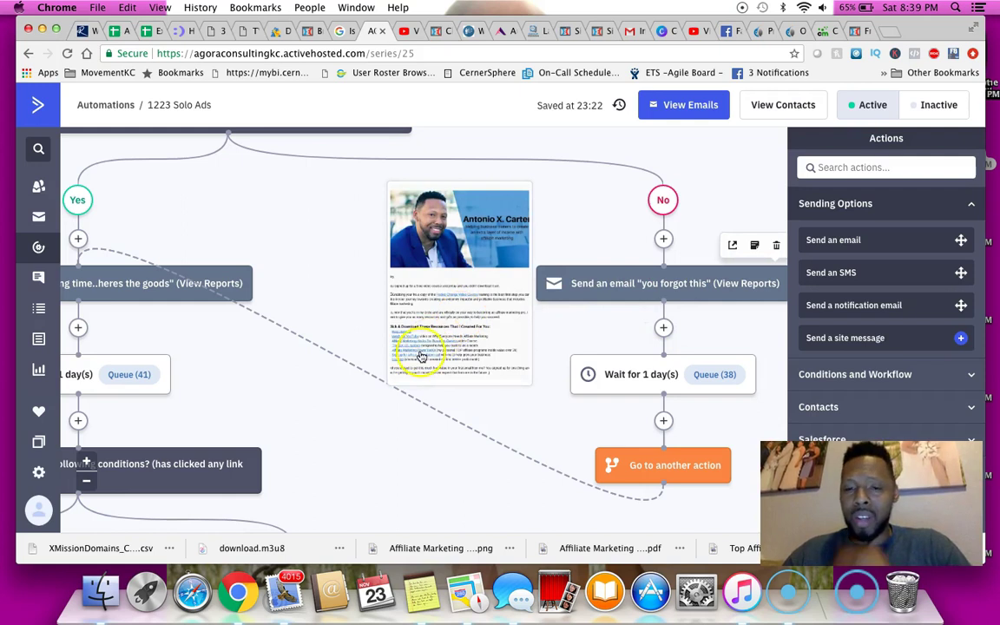
scroll(340, 386, left, 6)
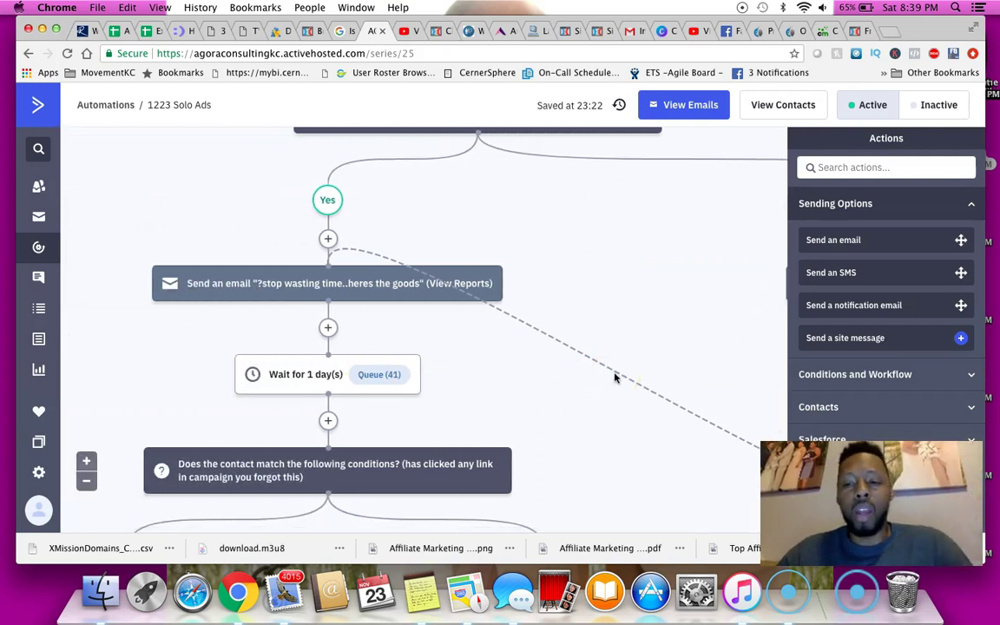
mouse_move(326, 284)
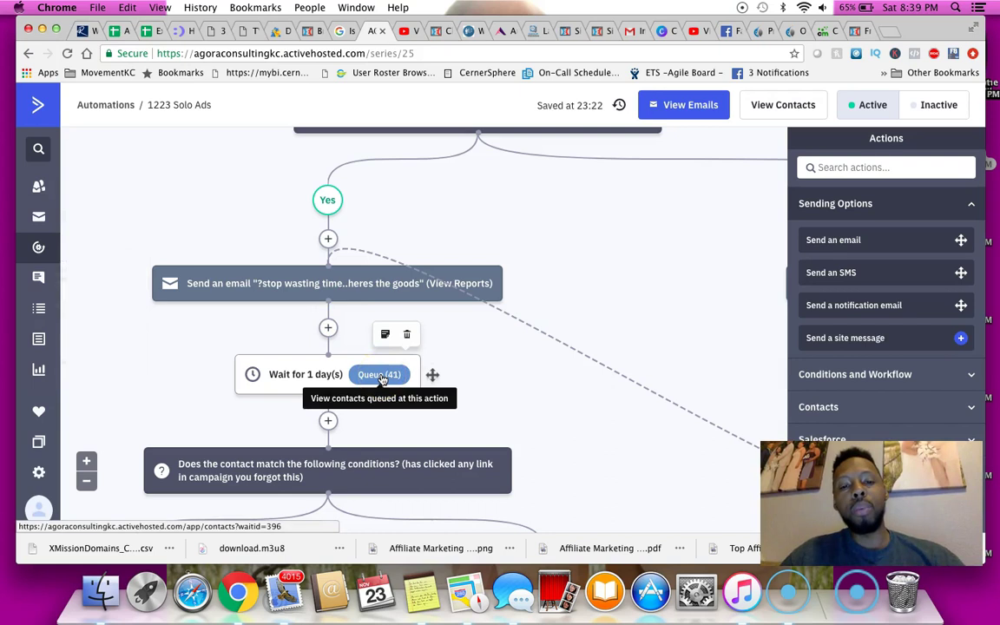
Scroll around the 1223 Solo Ads automation flowchart to review its remaining branches.
scroll(380, 380, down, 5)
scroll(304, 351, left, 3)
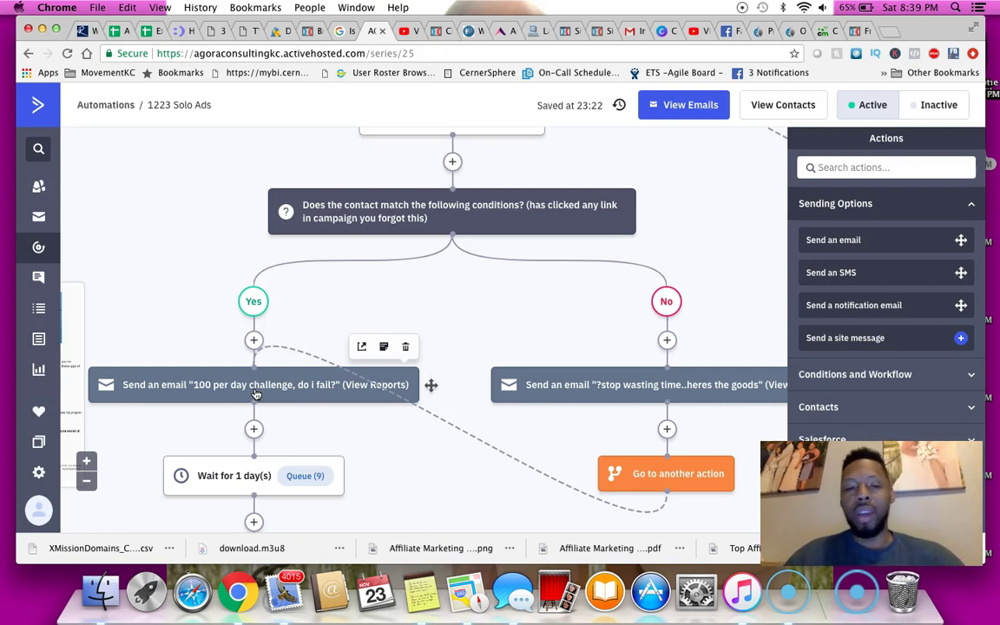
scroll(256, 393, down, 4)
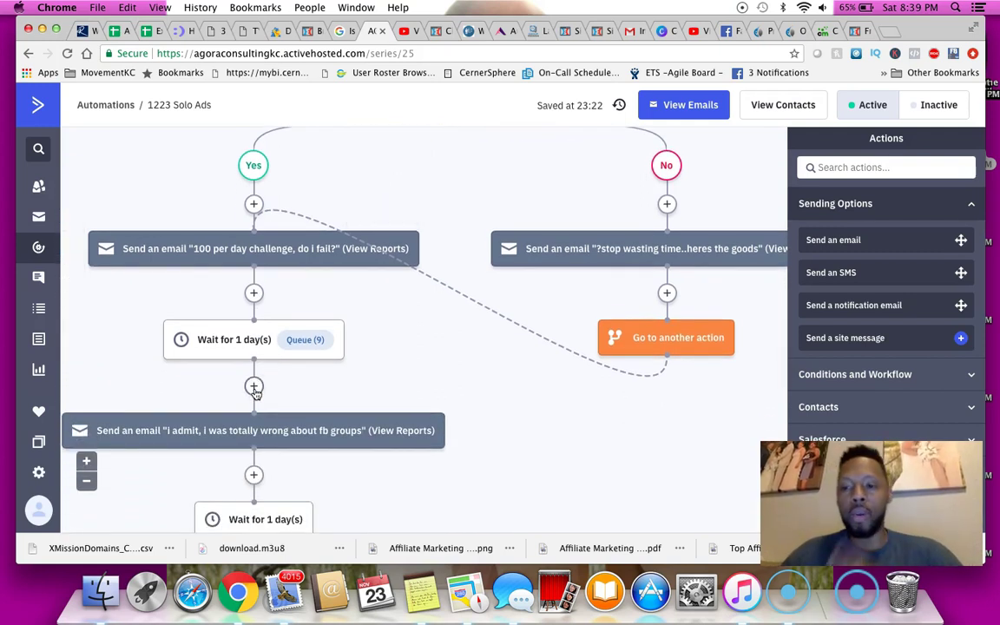
scroll(256, 393, up, 10)
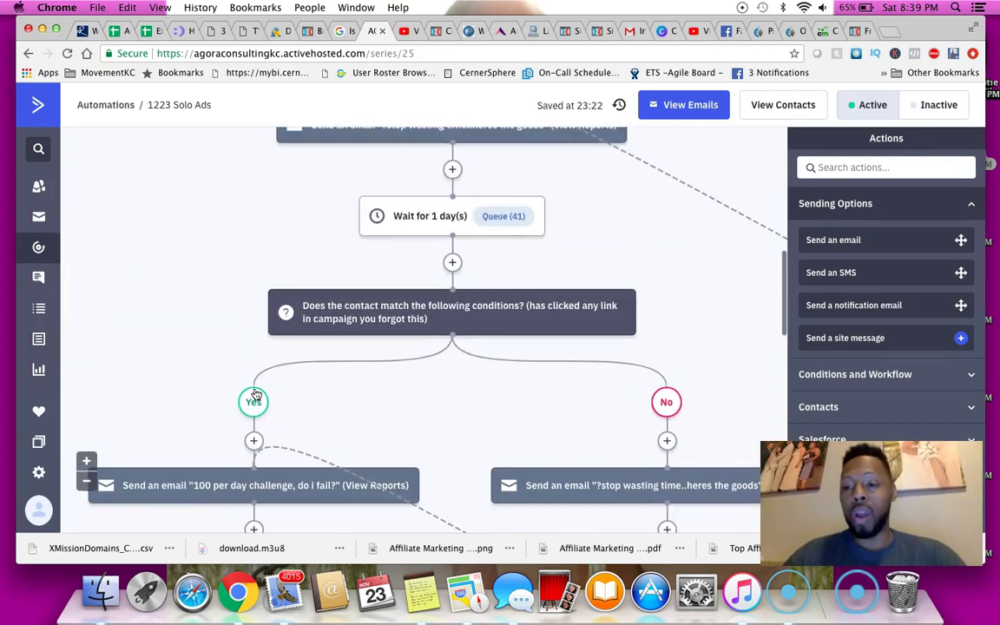
scroll(256, 393, up, 6)
scroll(256, 394, right, 3)
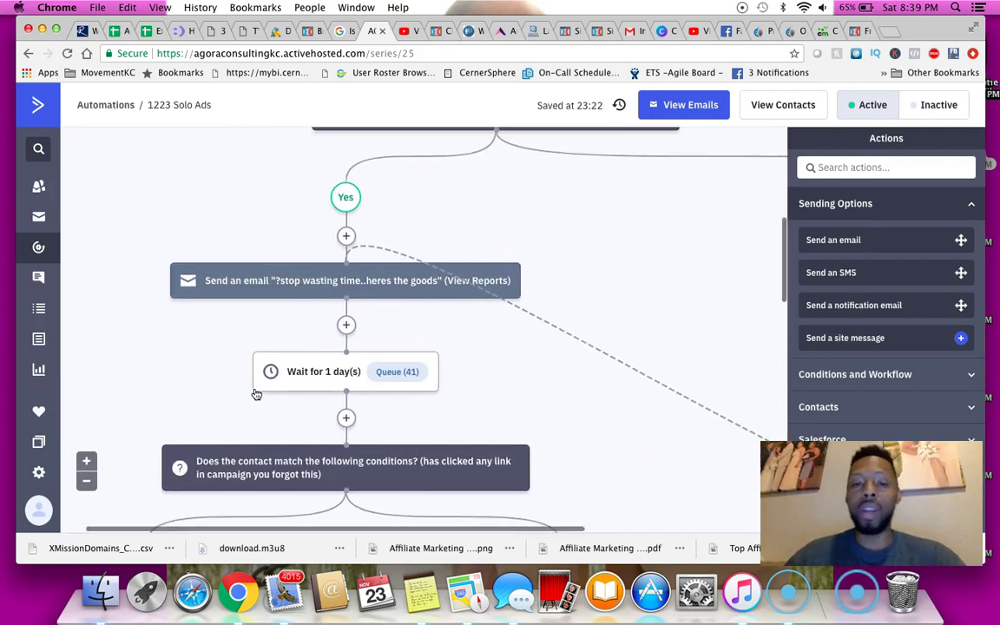
scroll(256, 393, down, 5)
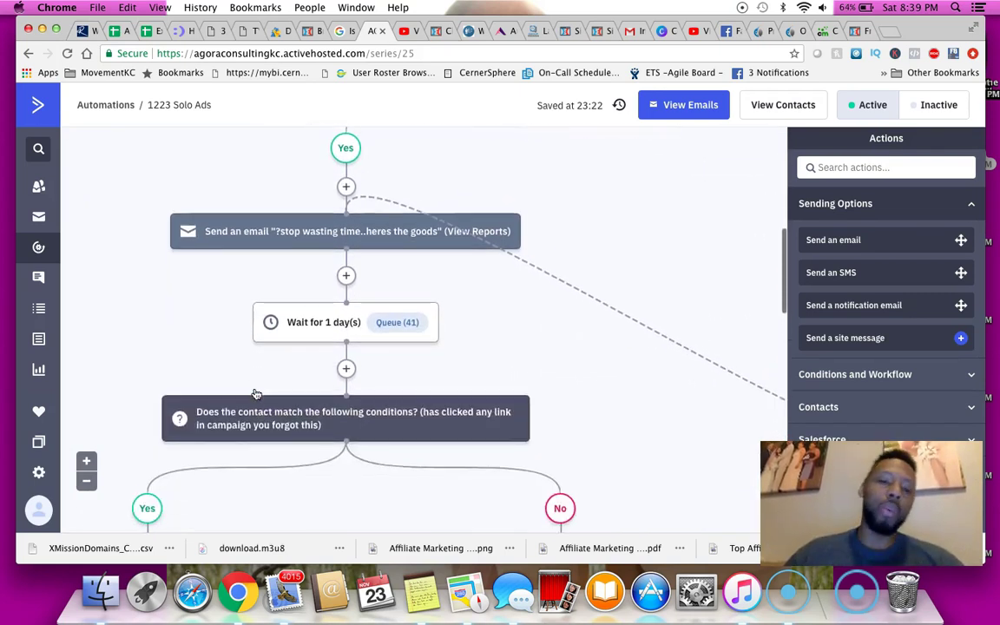
mouse_move(256, 393)
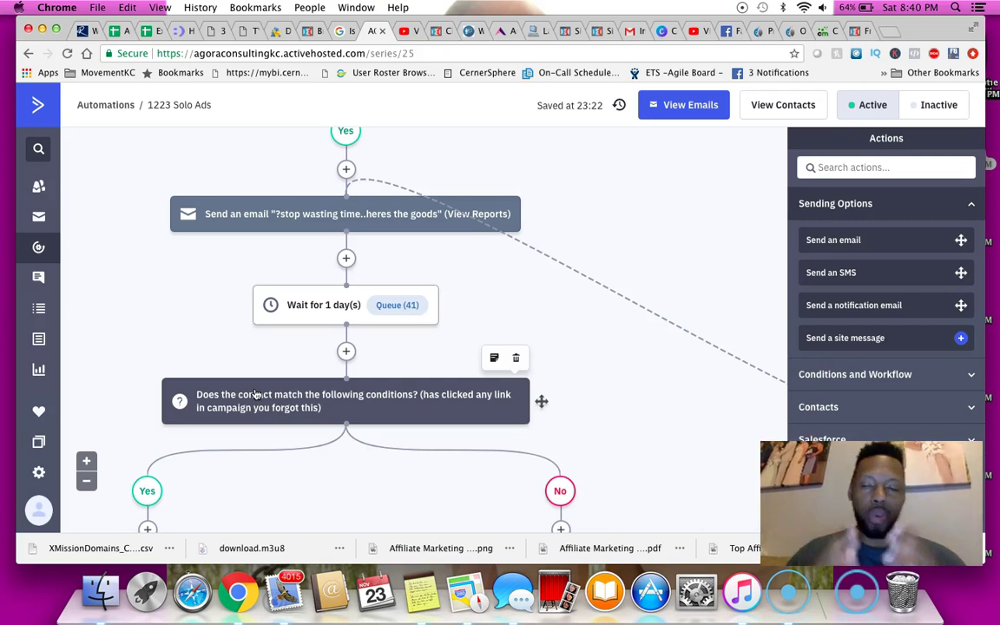
Check the Yes-branch emails, then return to ClickMagick Tracking Links for Nov 20–23, 2019.
drag(74, 338, 136, 338)
scroll(136, 339, down, 8)
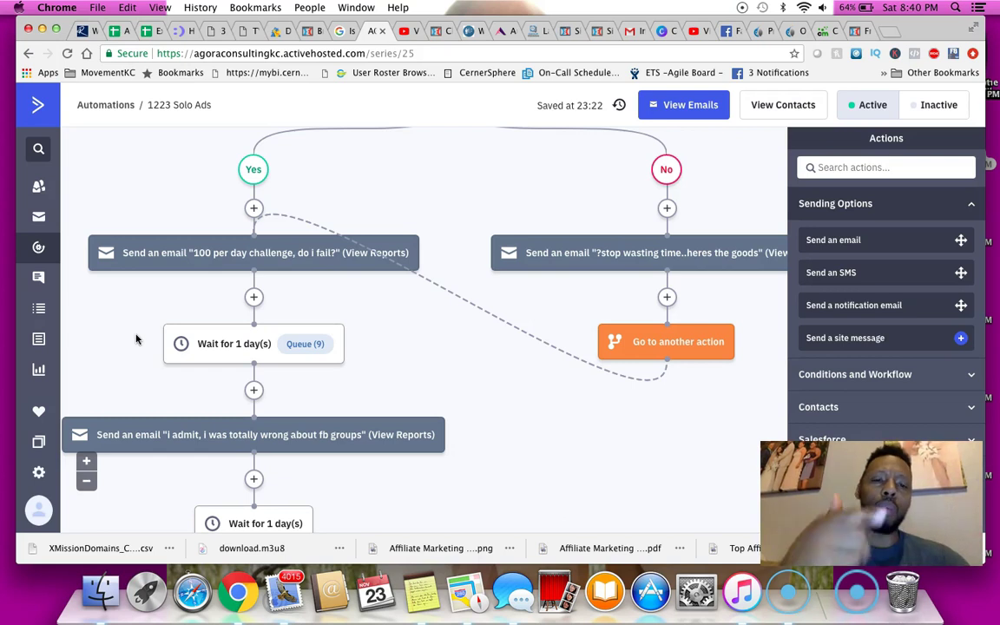
drag(310, 218, 387, 284)
scroll(387, 283, up, 8)
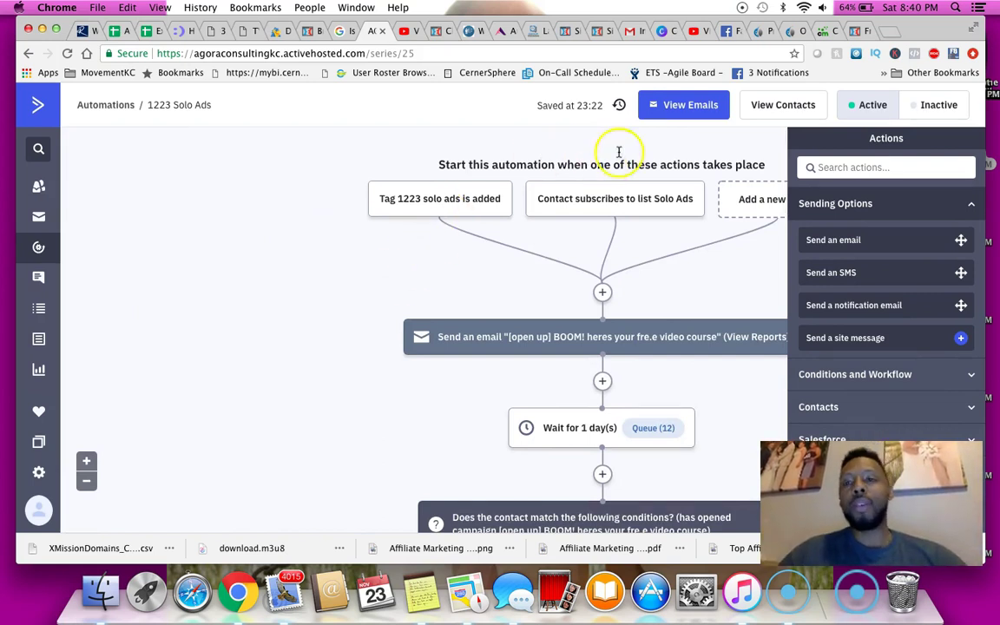
click(825, 32)
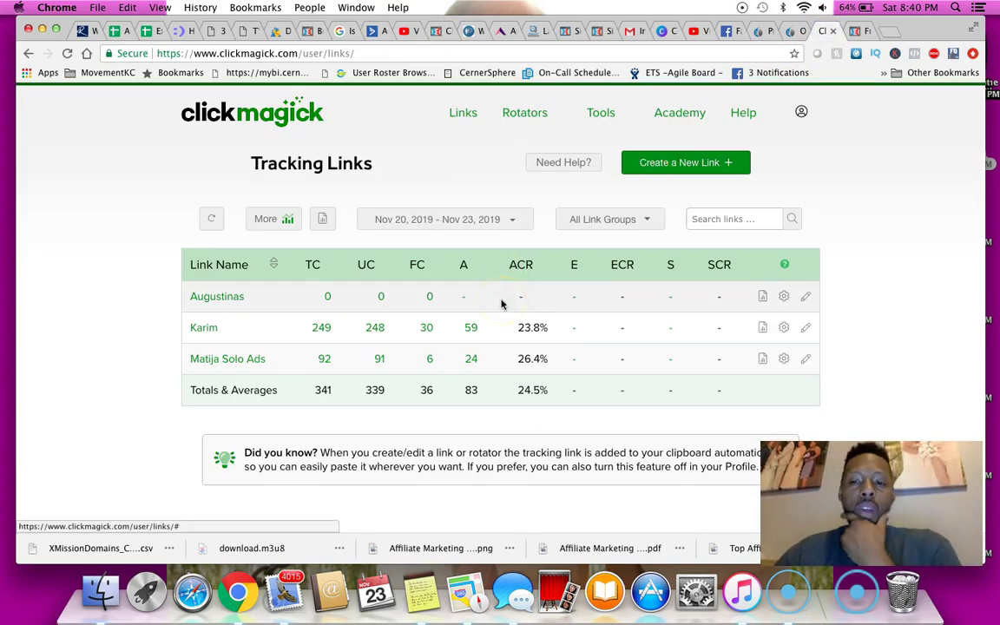
click(532, 322)
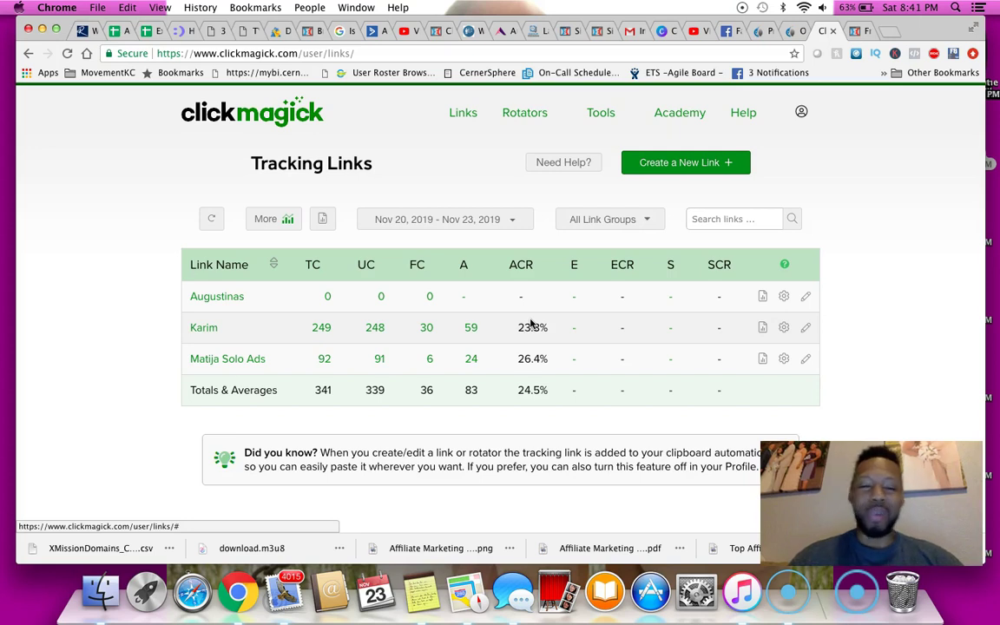
click(61, 328)
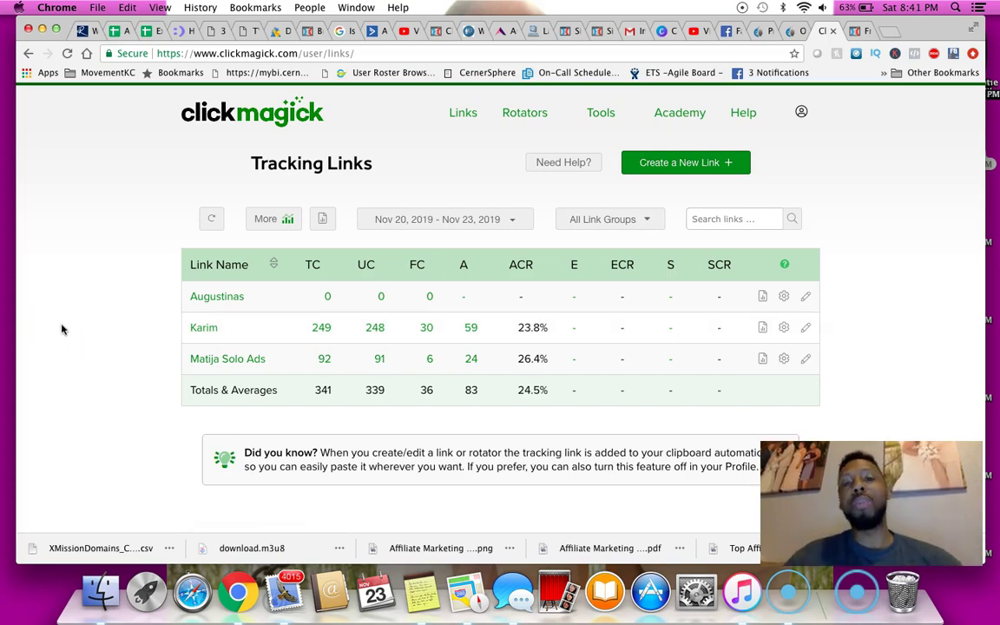